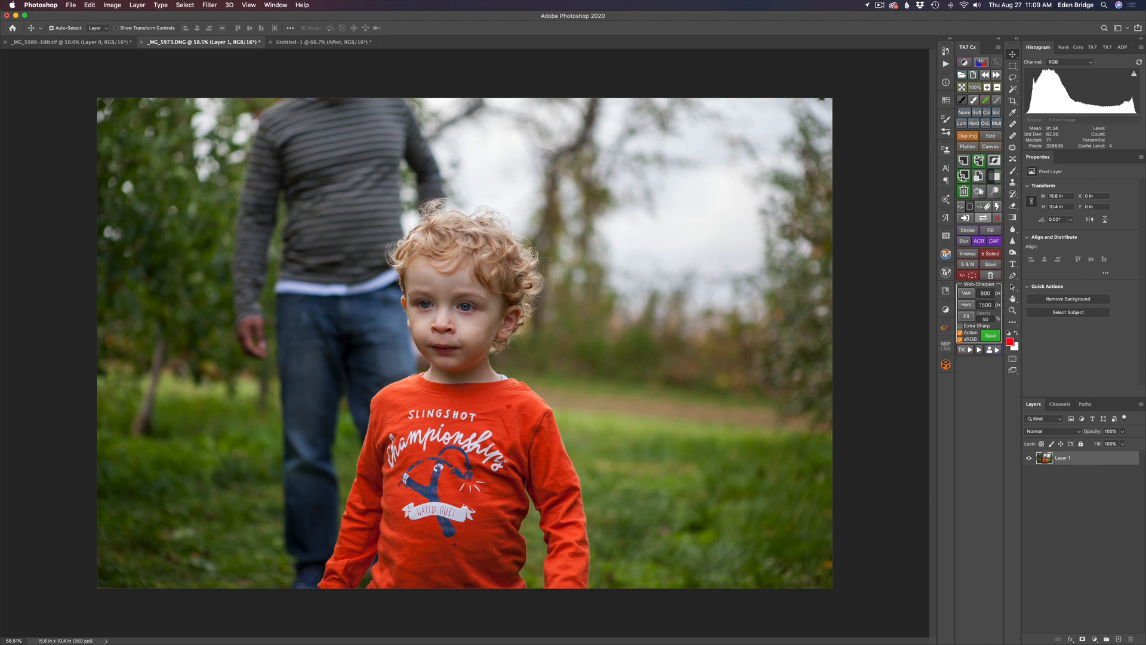
Send Layer 1 of the photo of the boy in the orange shirt to the Topaz Mask AI filter
left_click(1046, 502)
left_click(210, 6)
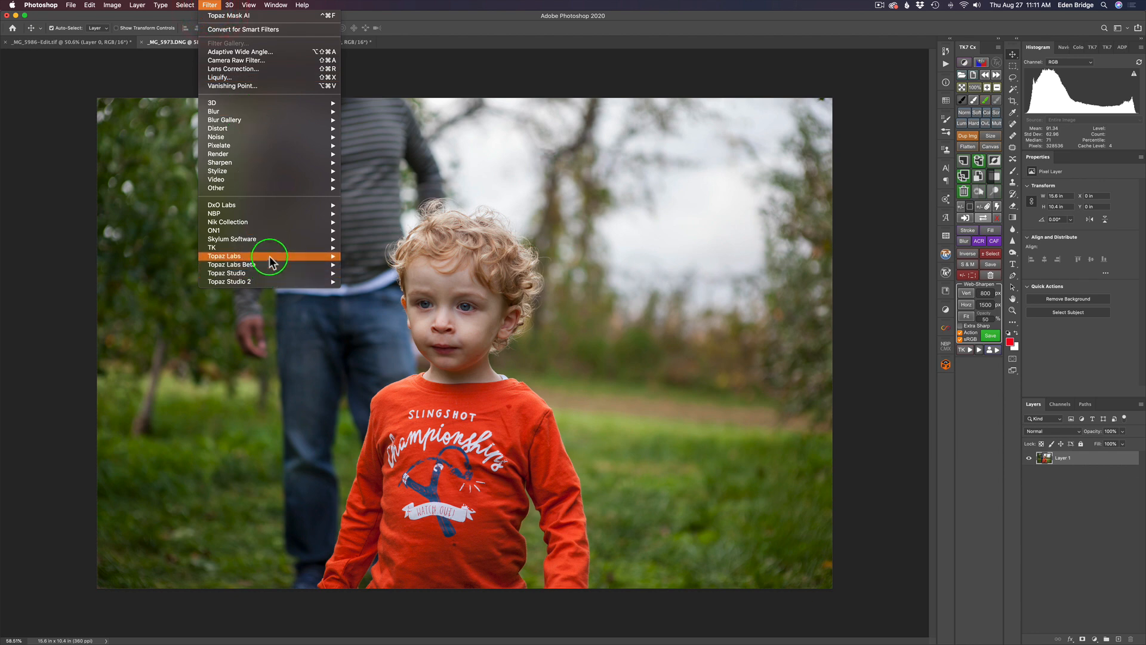
mouse_move(269, 256)
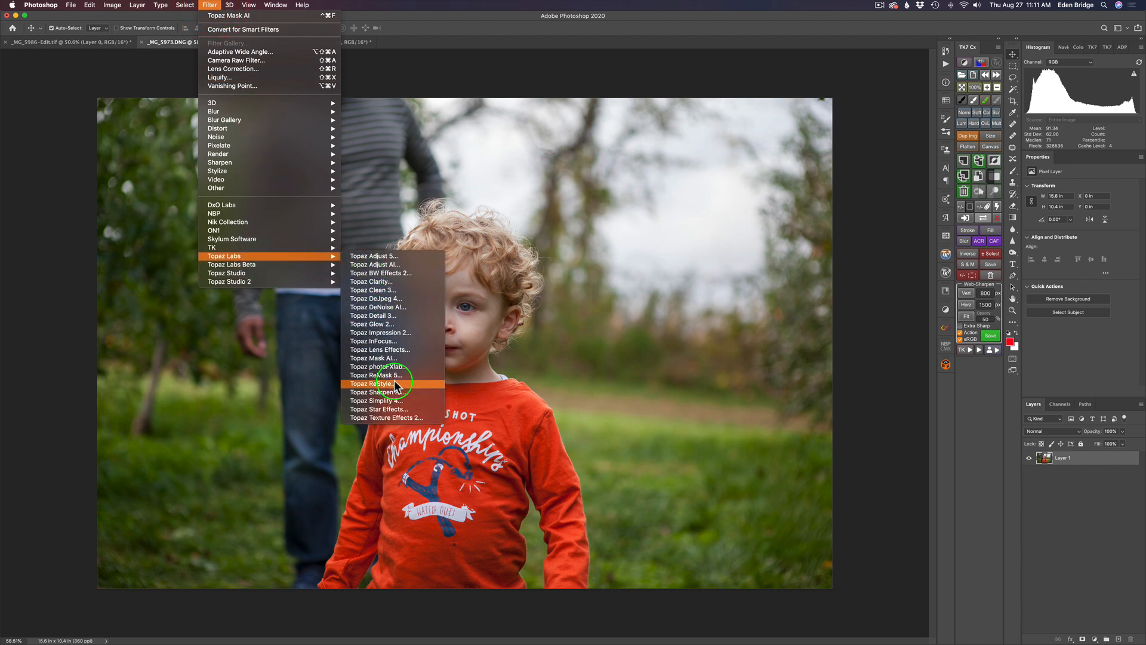
left_click(391, 360)
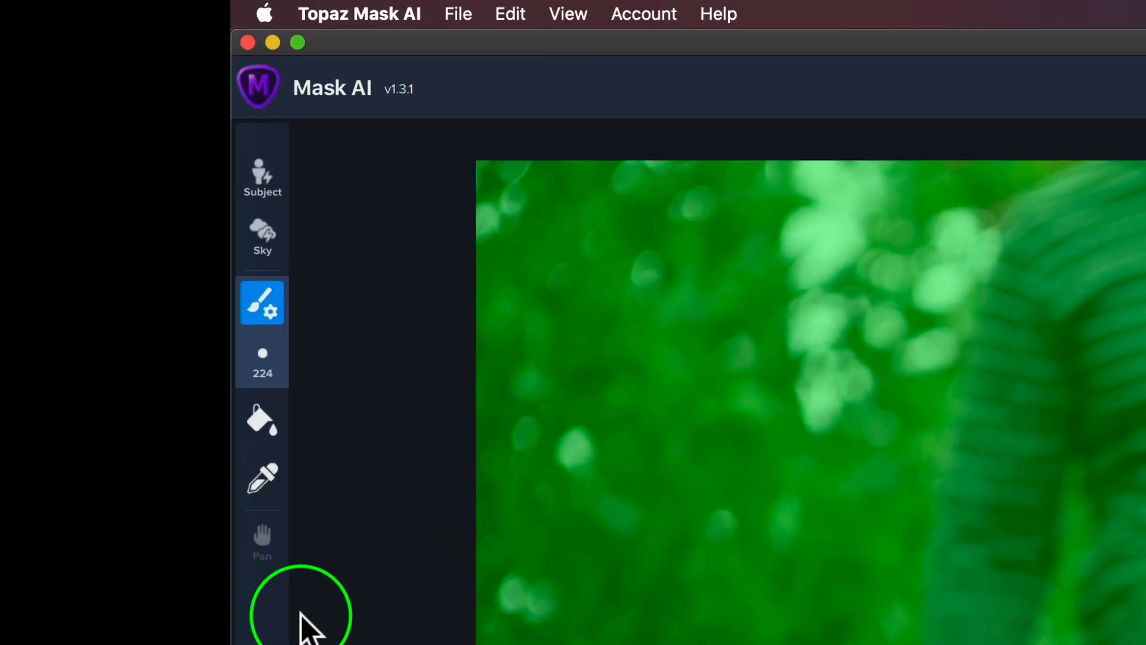
Try automatic subject detection on the photo, and undo it
left_click(257, 448)
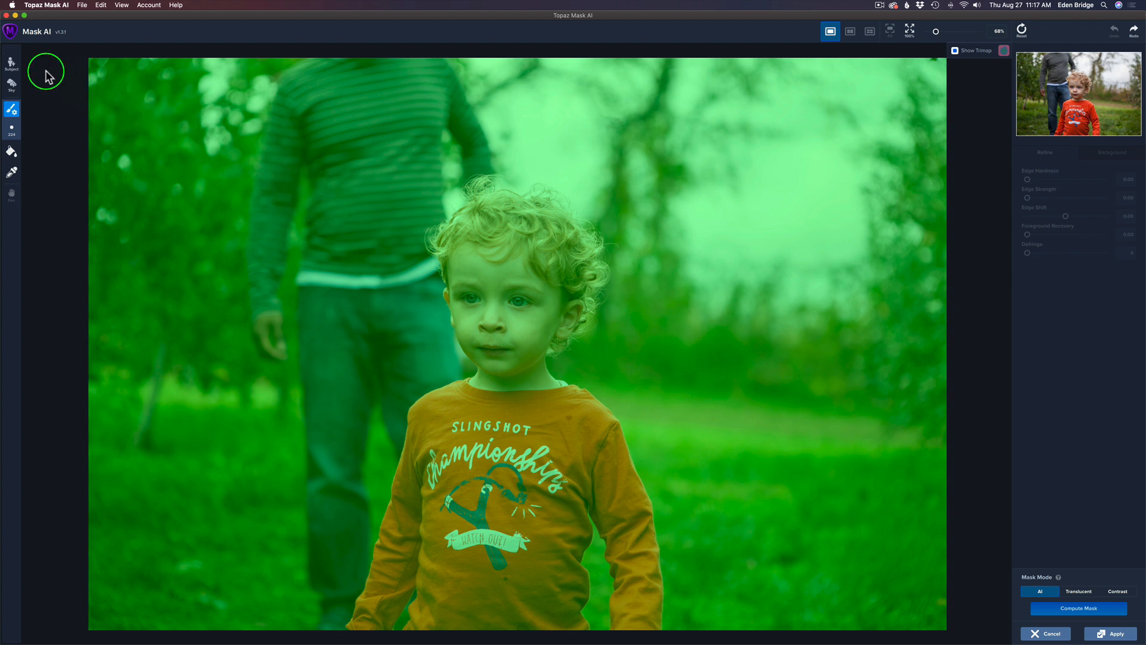
left_click(12, 67)
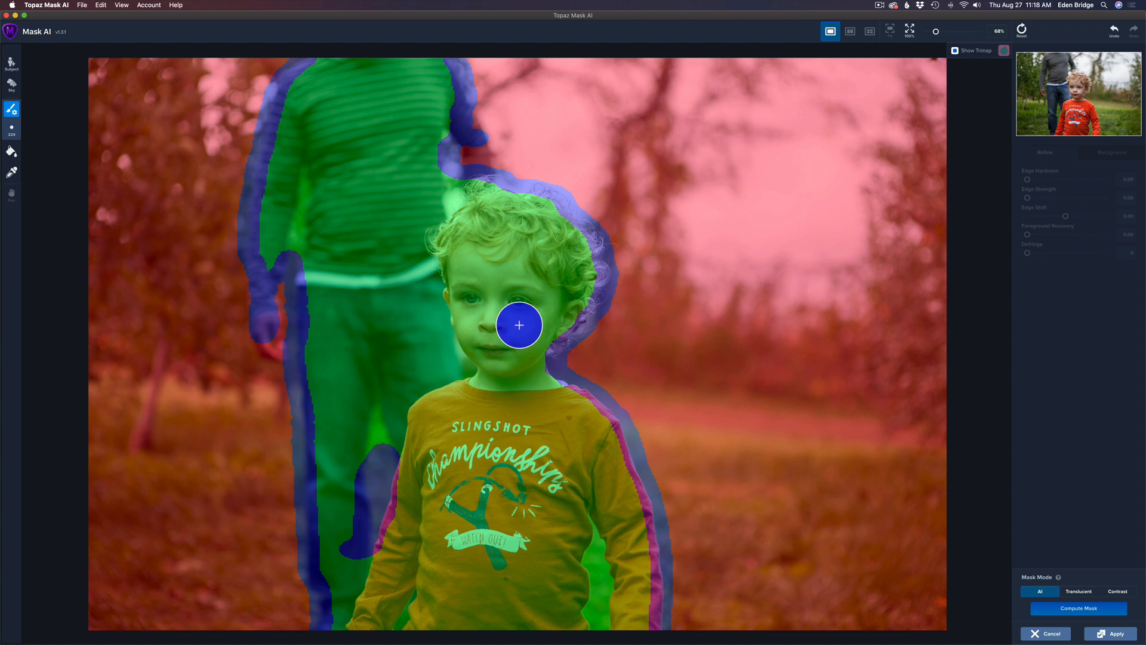
key("super+z")
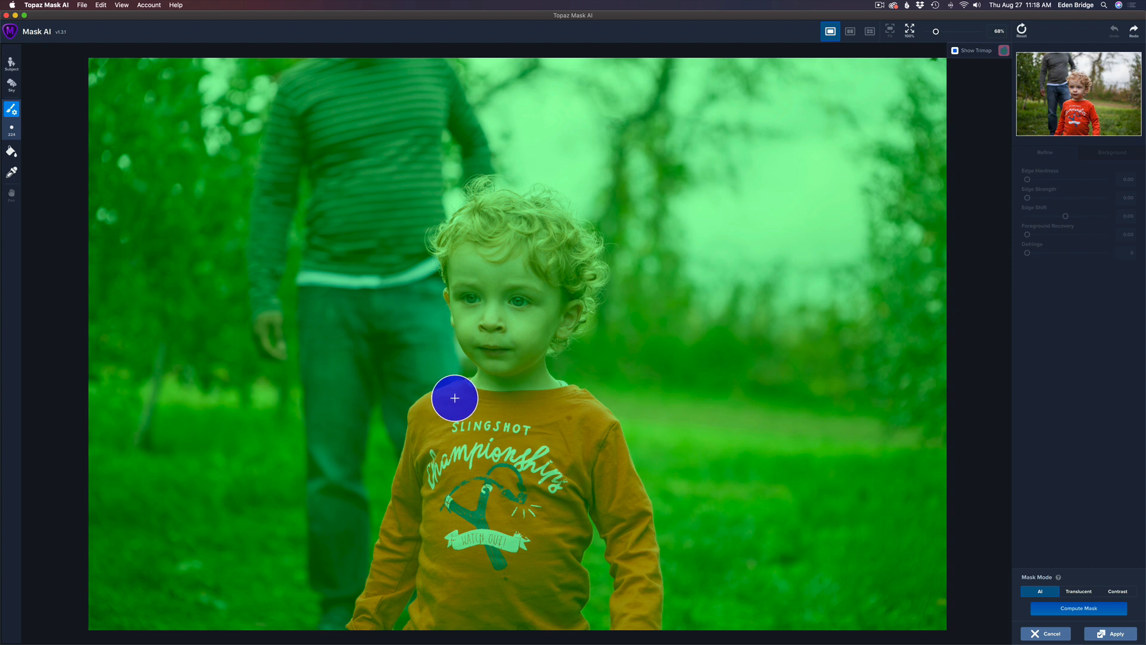
Outline the boy's head, shoulders and sleeves, including the inner arm edges, with a smaller blue mask brush
key("bracketleft")
key("bracketleft")
key("bracketleft")
key("bracketleft")
key("bracketleft")
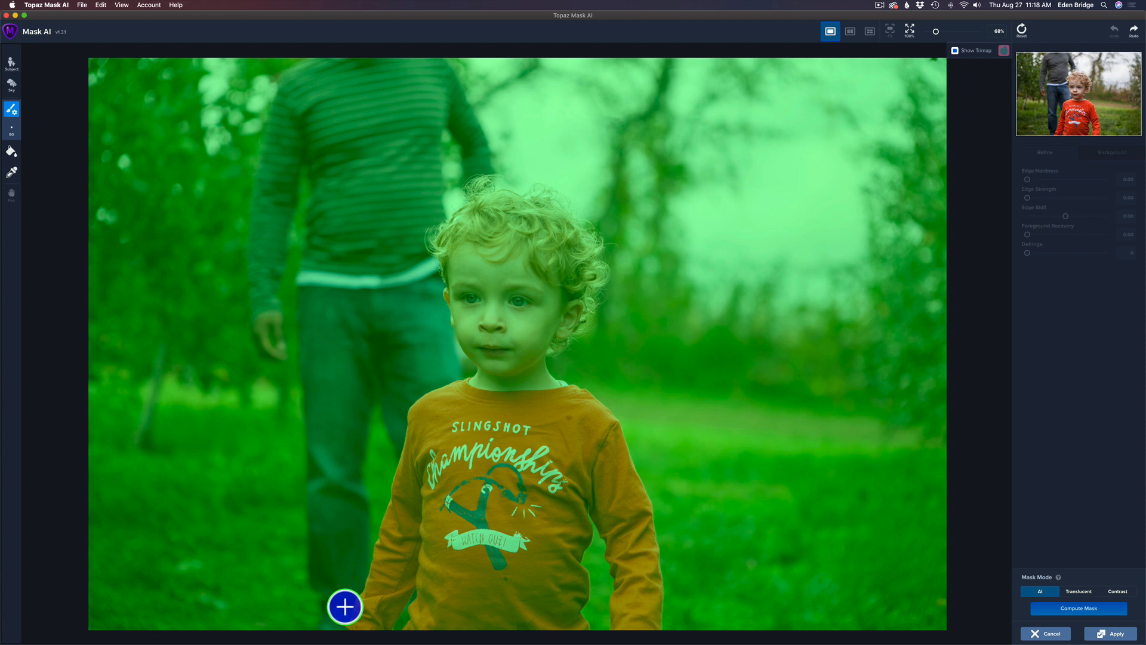
key("bracketleft")
key("bracketleft")
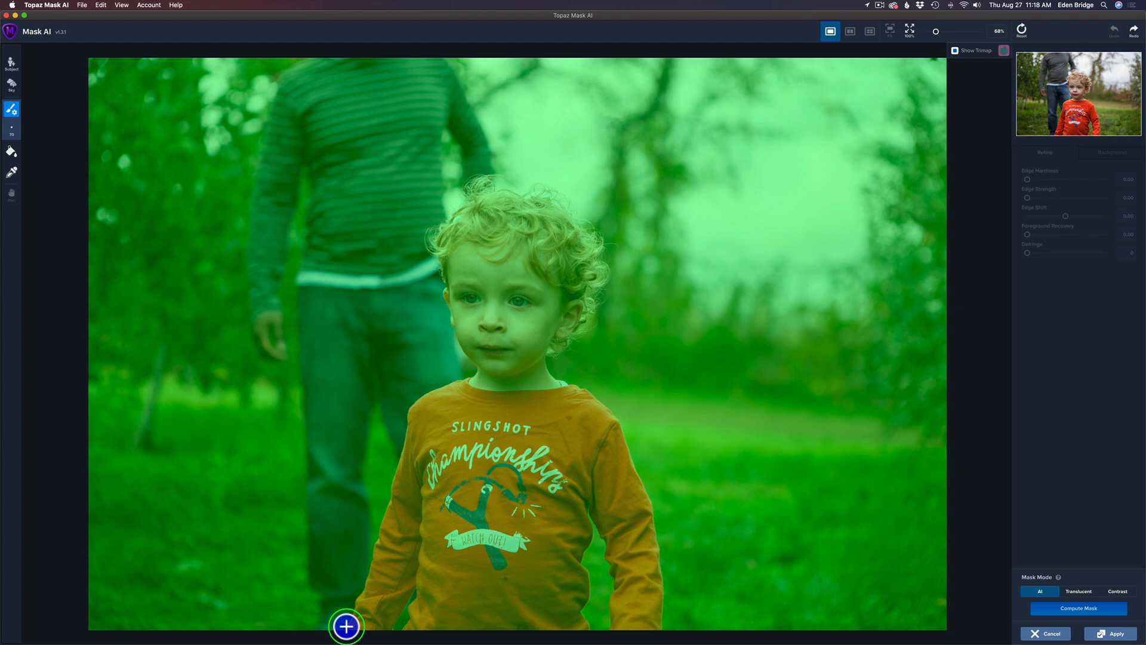
left_click(347, 625)
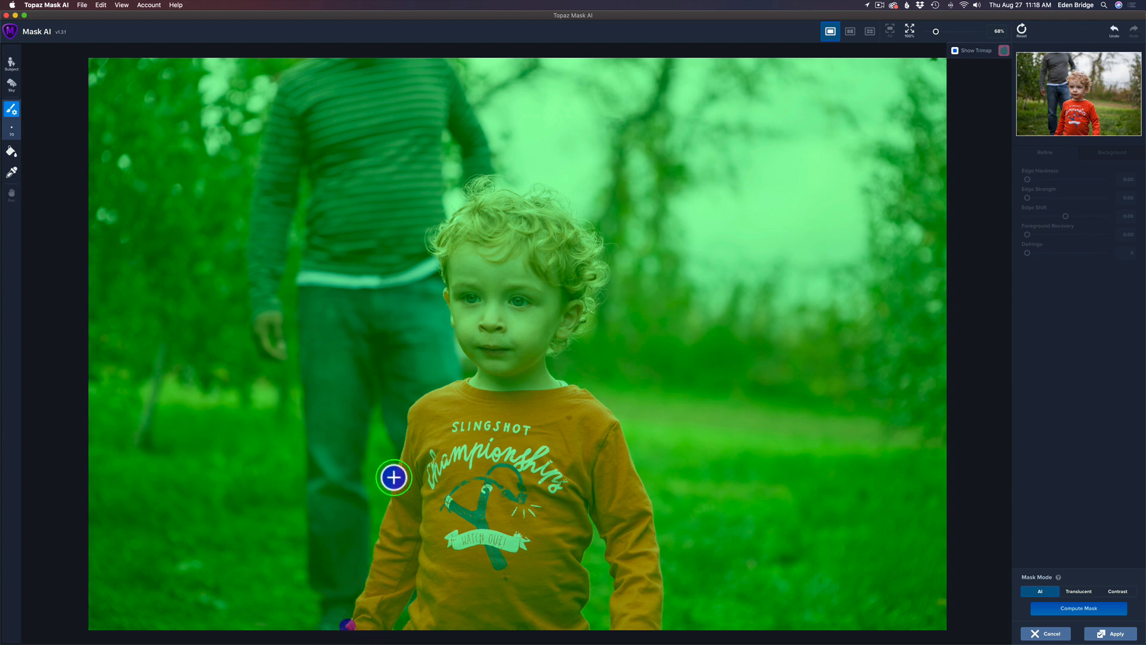
mouse_move(393, 477)
left_mouse_down()
mouse_move(408, 393)
mouse_move(410, 407)
mouse_move(477, 369)
mouse_move(424, 234)
mouse_move(476, 177)
mouse_move(541, 186)
mouse_move(596, 228)
mouse_move(615, 304)
mouse_move(593, 311)
mouse_move(578, 355)
mouse_move(547, 358)
mouse_move(550, 377)
mouse_move(611, 410)
mouse_move(655, 541)
left_mouse_up()
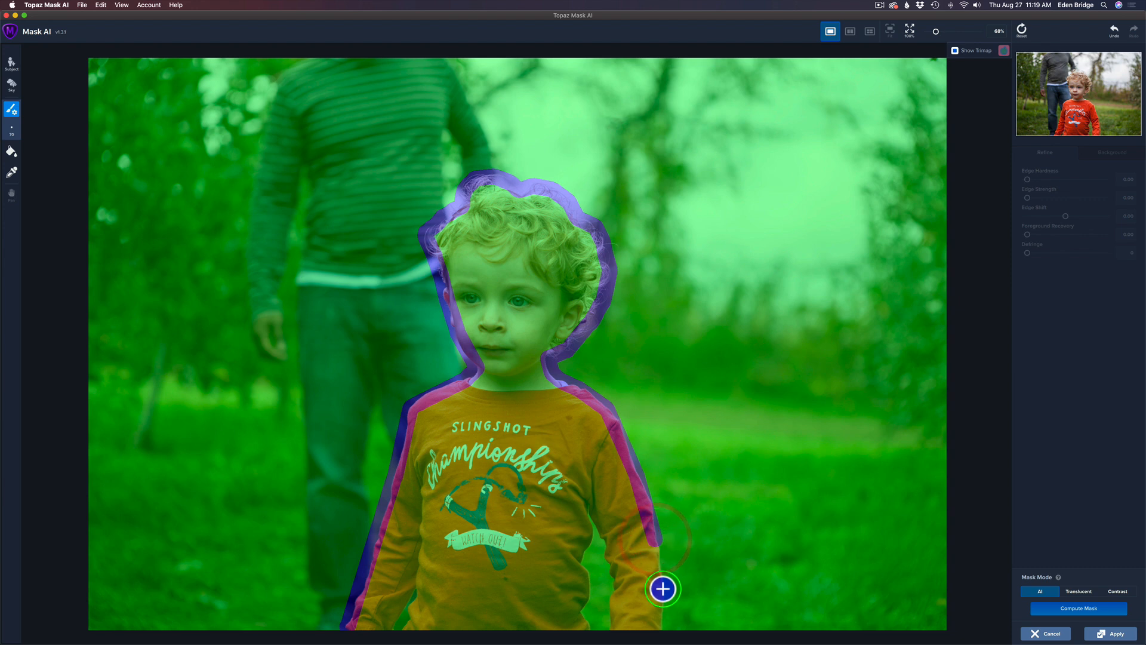
mouse_move(663, 589)
left_mouse_down()
mouse_move(661, 627)
mouse_move(610, 628)
mouse_move(605, 539)
mouse_move(578, 507)
mouse_move(583, 622)
left_mouse_up()
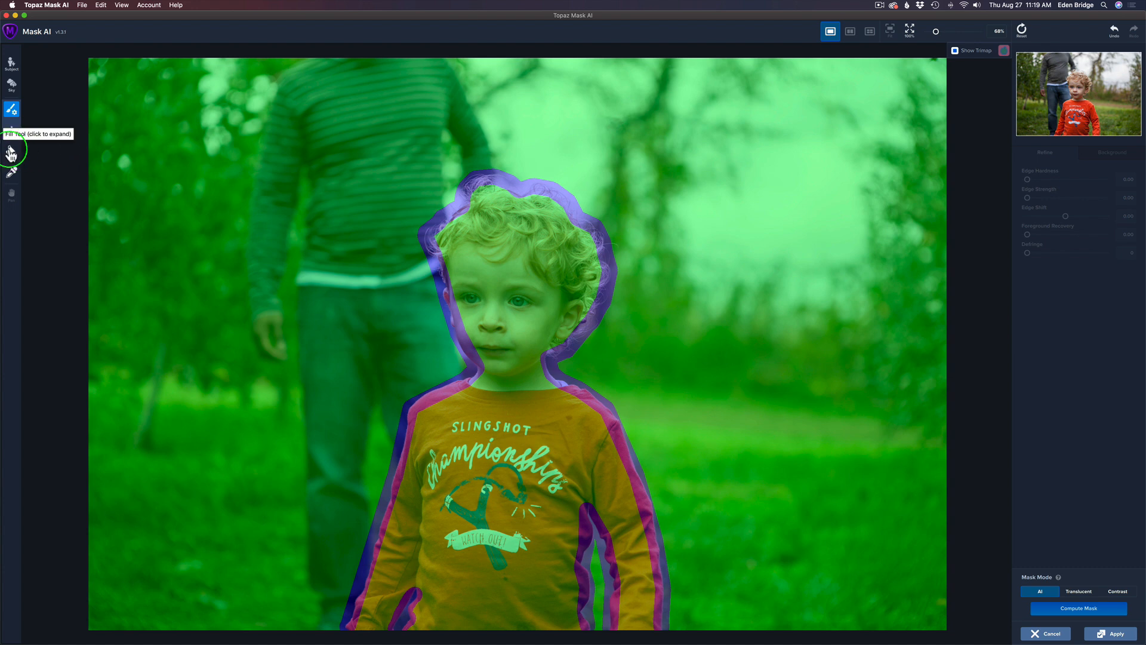
Fill the background around the boy and the gap between his arm and body with the red cut color
left_click(13, 154)
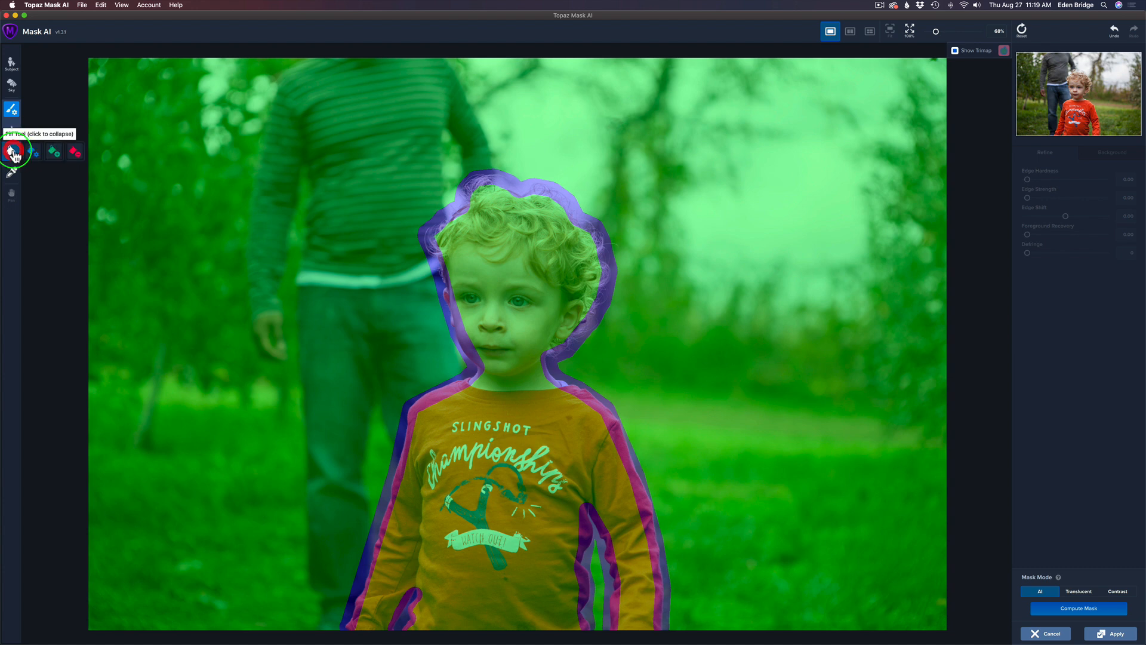
left_click(75, 157)
left_click(255, 152)
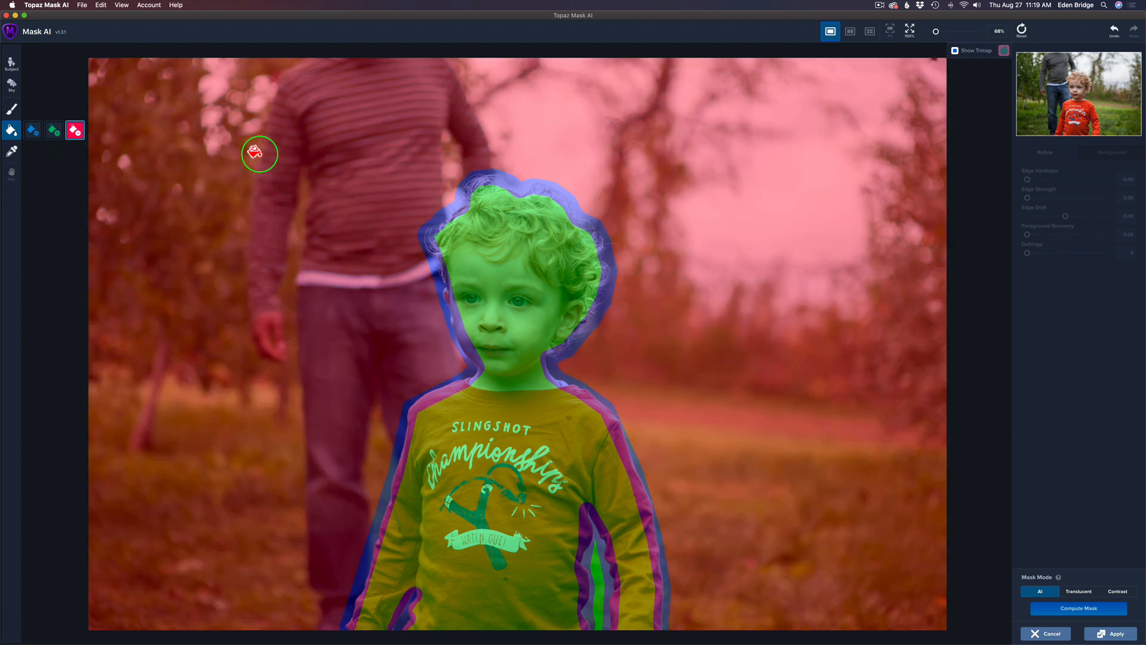
left_click(594, 560)
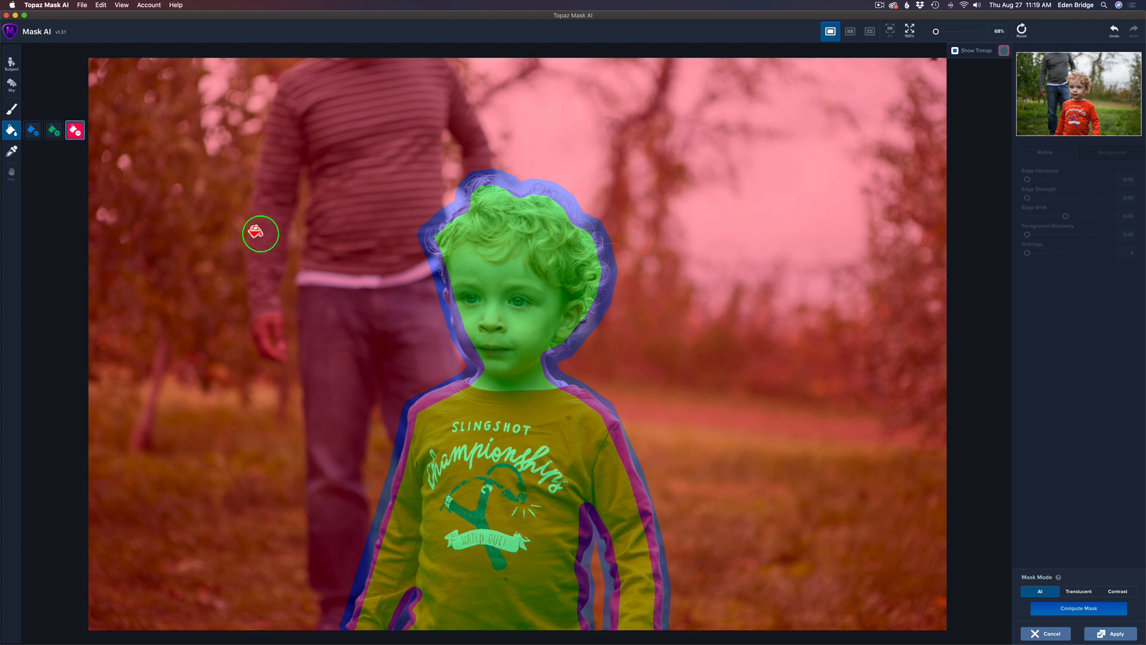
Extend the blue mask brush area inward over the edges of the boy's curly hair, including around the ear
left_click(12, 109)
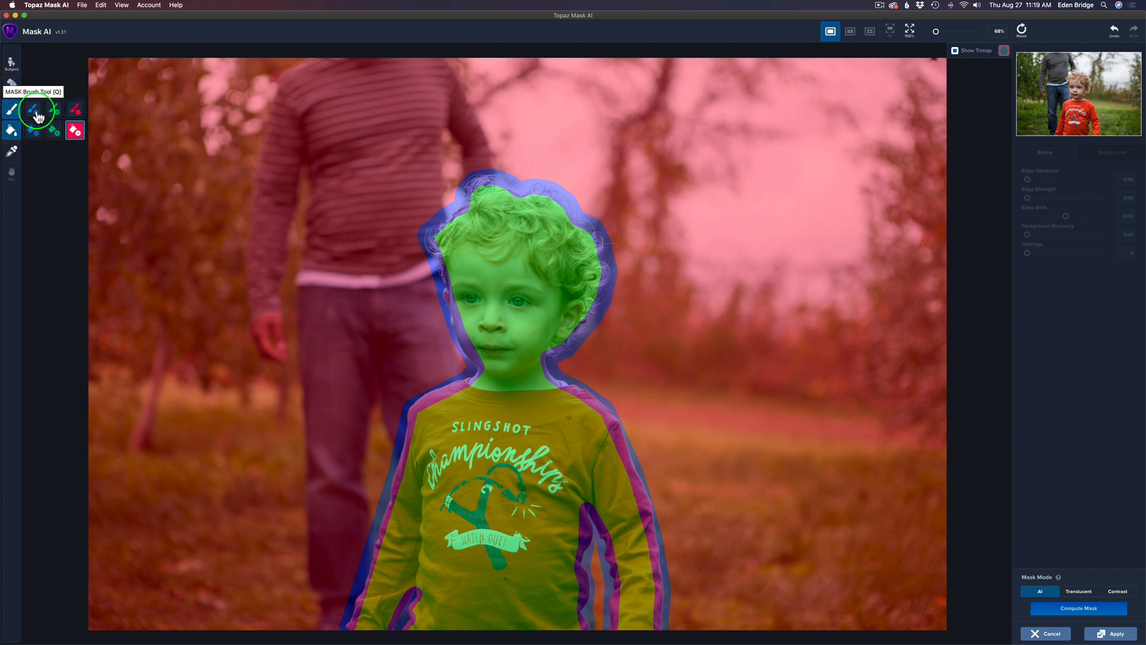
left_click(35, 110)
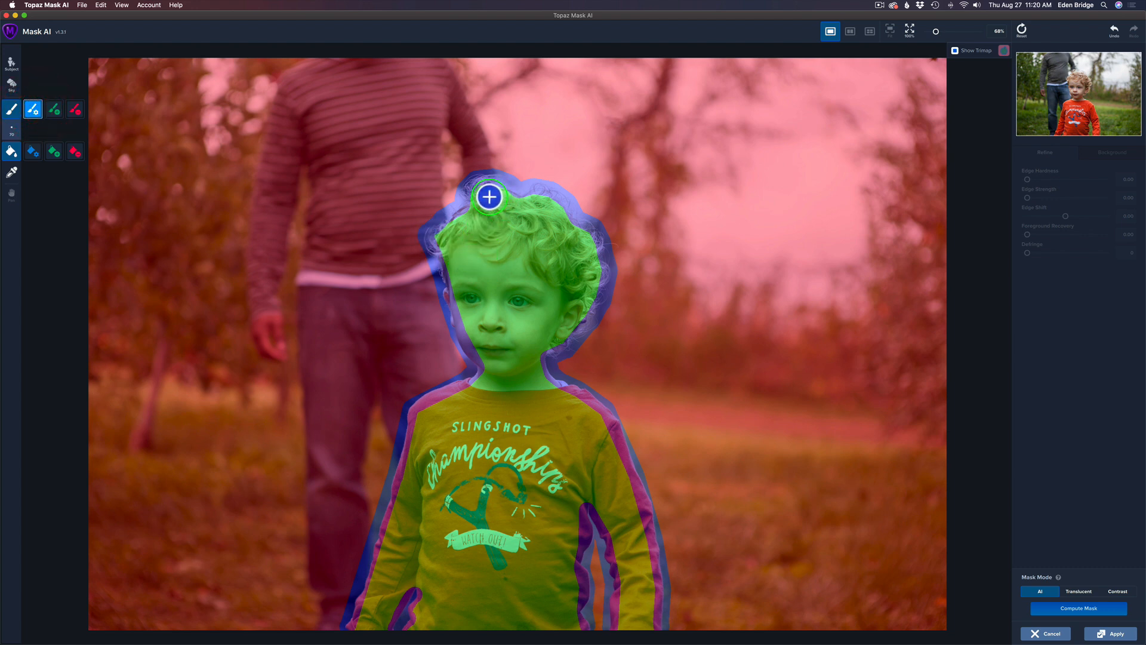
scroll(452, 194, "up", 5)
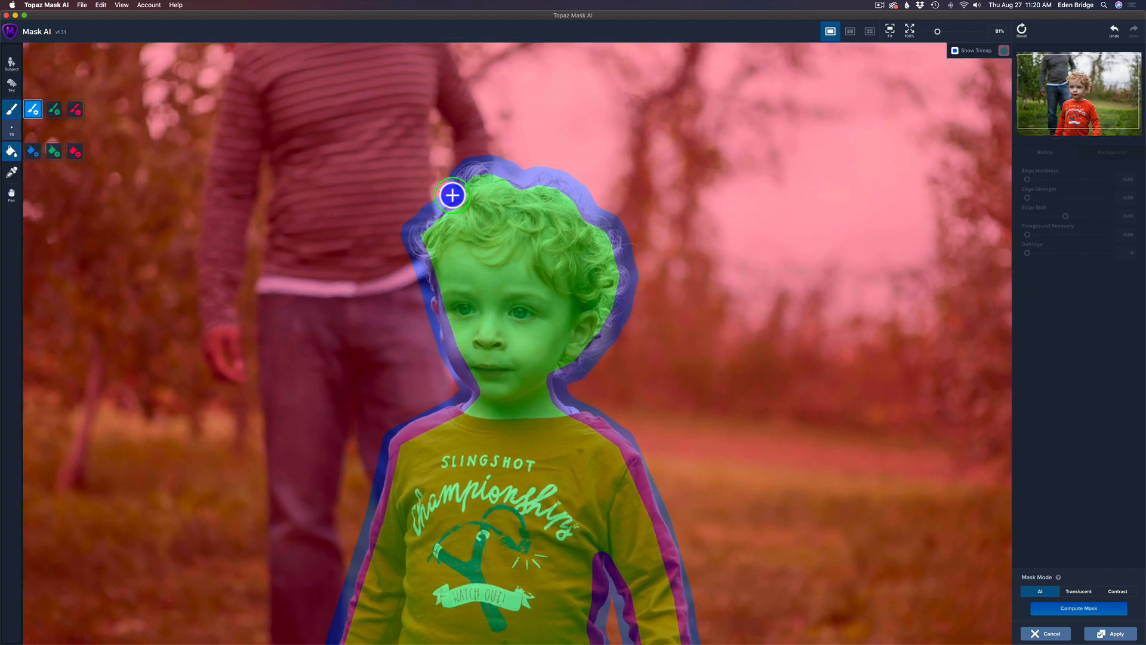
scroll(452, 195, "up", 2)
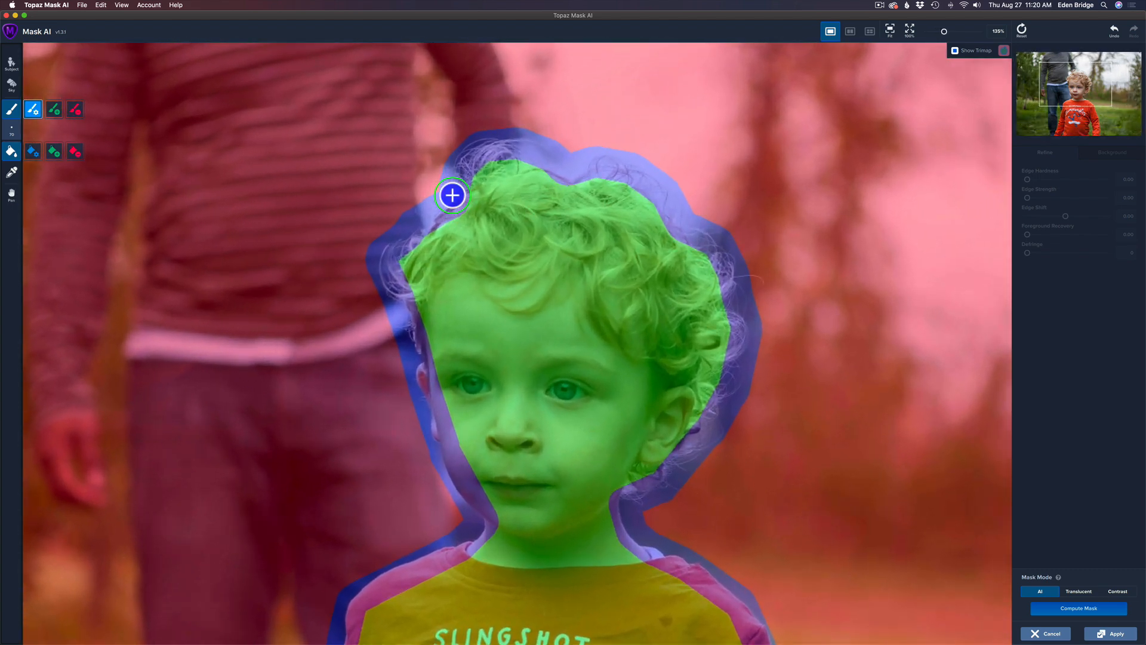
mouse_move(452, 194)
left_mouse_down()
mouse_move(465, 185)
mouse_move(471, 195)
mouse_move(494, 158)
mouse_move(520, 157)
left_mouse_up()
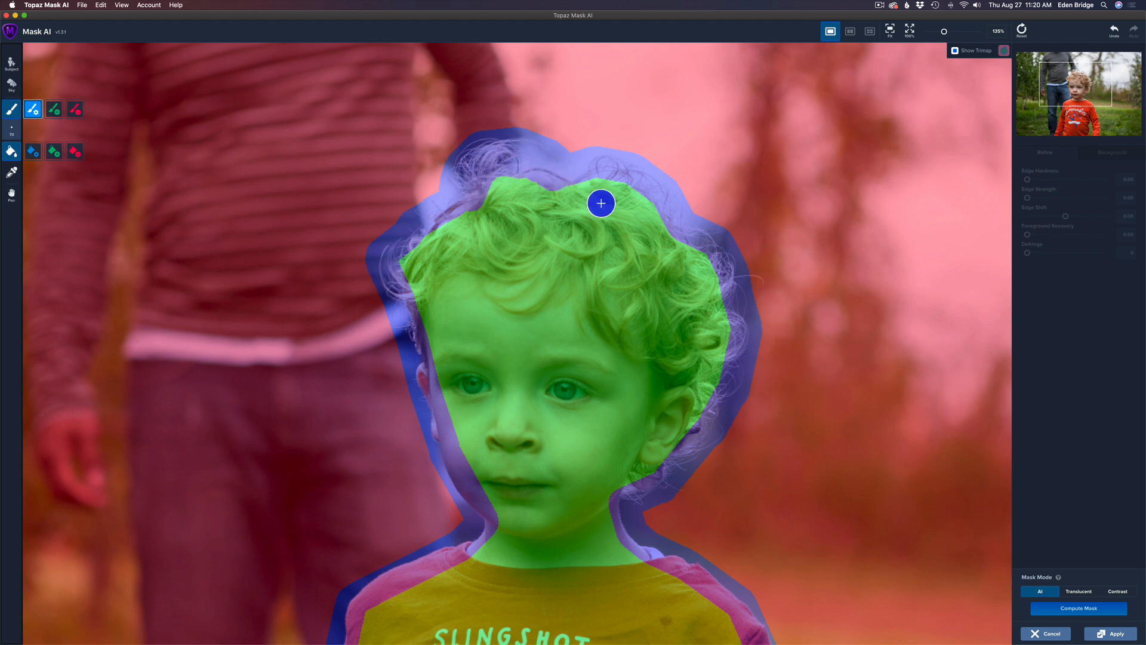
mouse_move(583, 182)
left_mouse_down()
mouse_move(609, 179)
mouse_move(702, 236)
mouse_move(688, 241)
mouse_move(733, 326)
mouse_move(717, 339)
mouse_move(723, 358)
mouse_move(698, 433)
mouse_move(666, 479)
mouse_move(635, 488)
mouse_move(661, 477)
mouse_move(648, 510)
left_mouse_up()
Compute the mask in AI mode and fit the side-by-side result in view
scroll(589, 449, "down", 5)
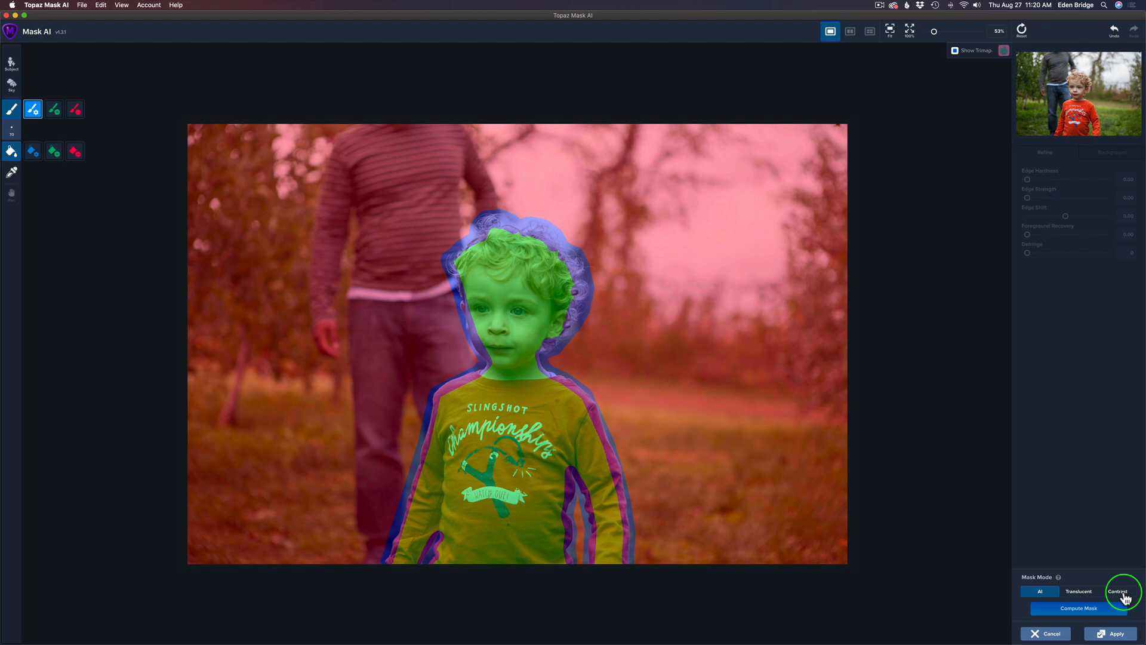
left_click(1085, 615)
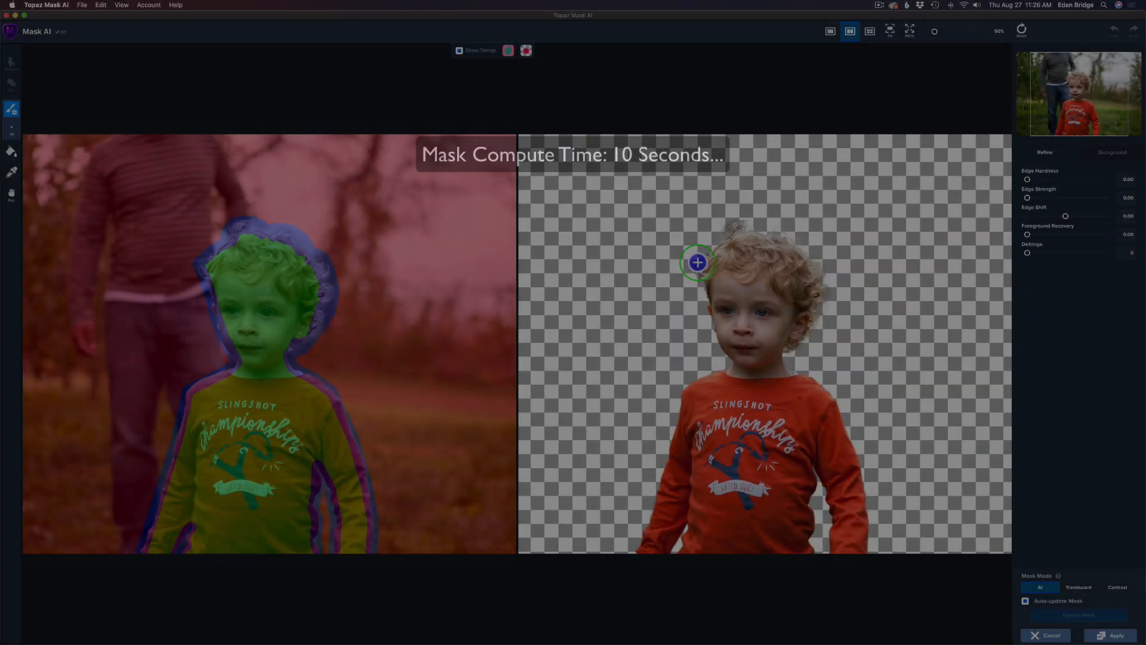
scroll(698, 263, "down", 5)
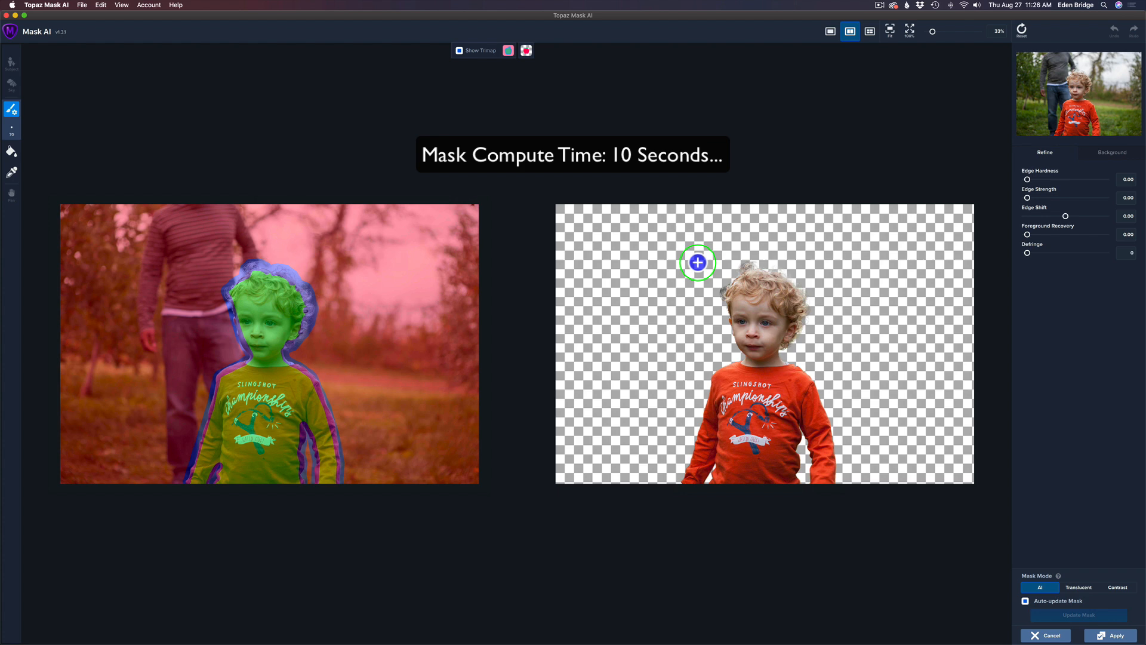
scroll(698, 262, "up", 1)
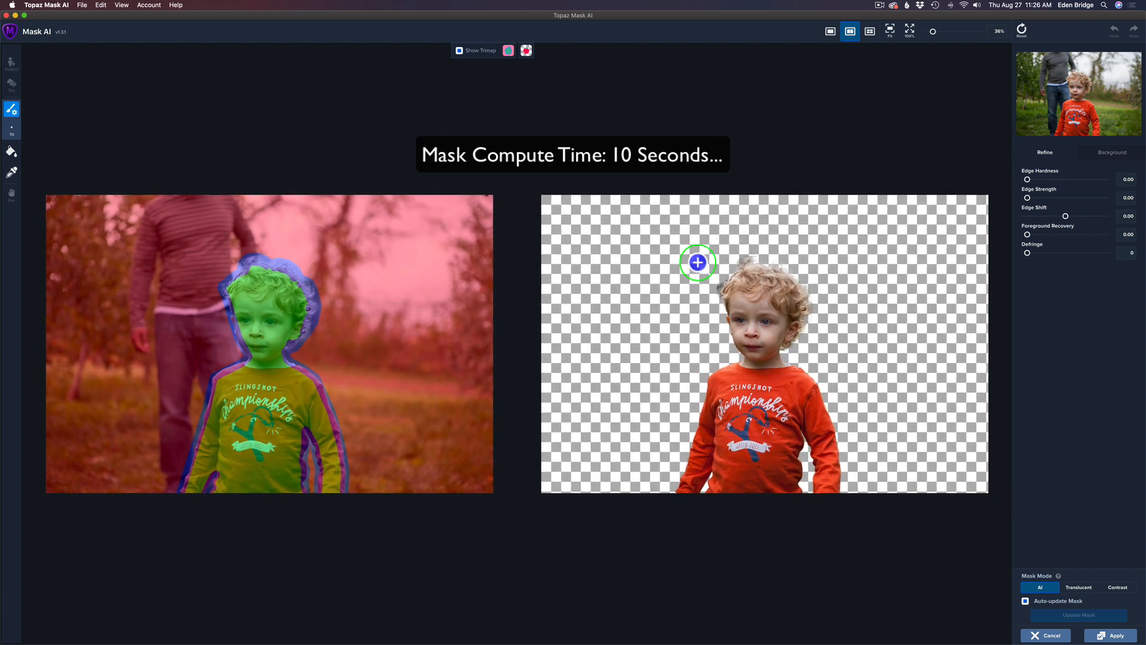
scroll(698, 263, "up", 1)
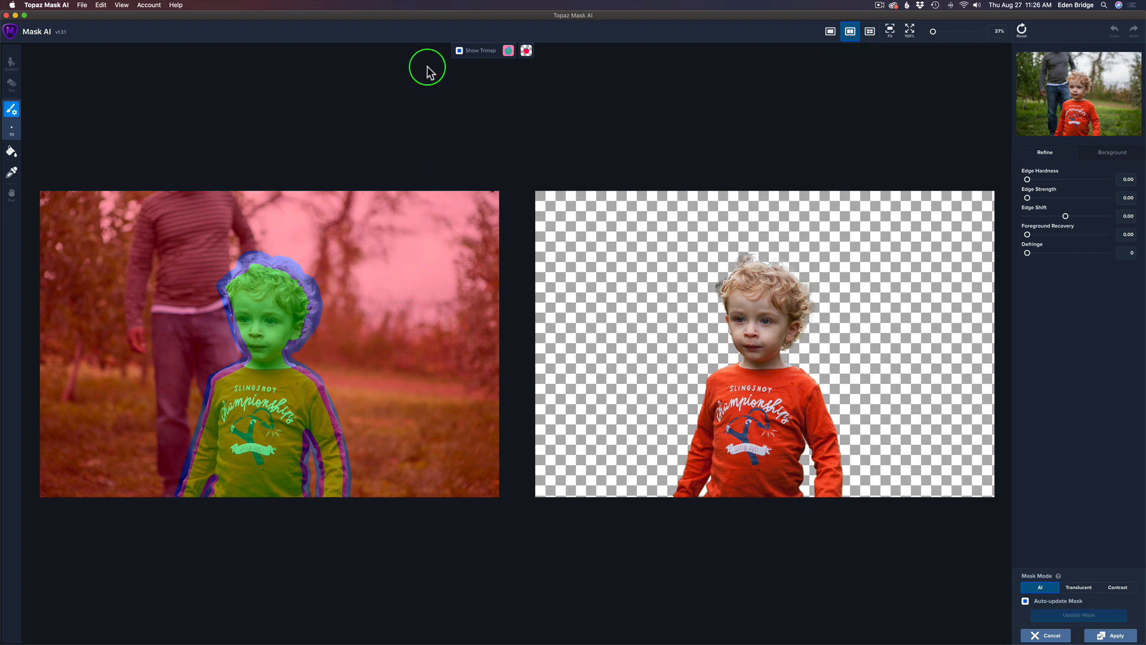
Hide the trimap overlay and examine the boy's cutout beside the original photo, especially the hair and arm edges
left_click(459, 52)
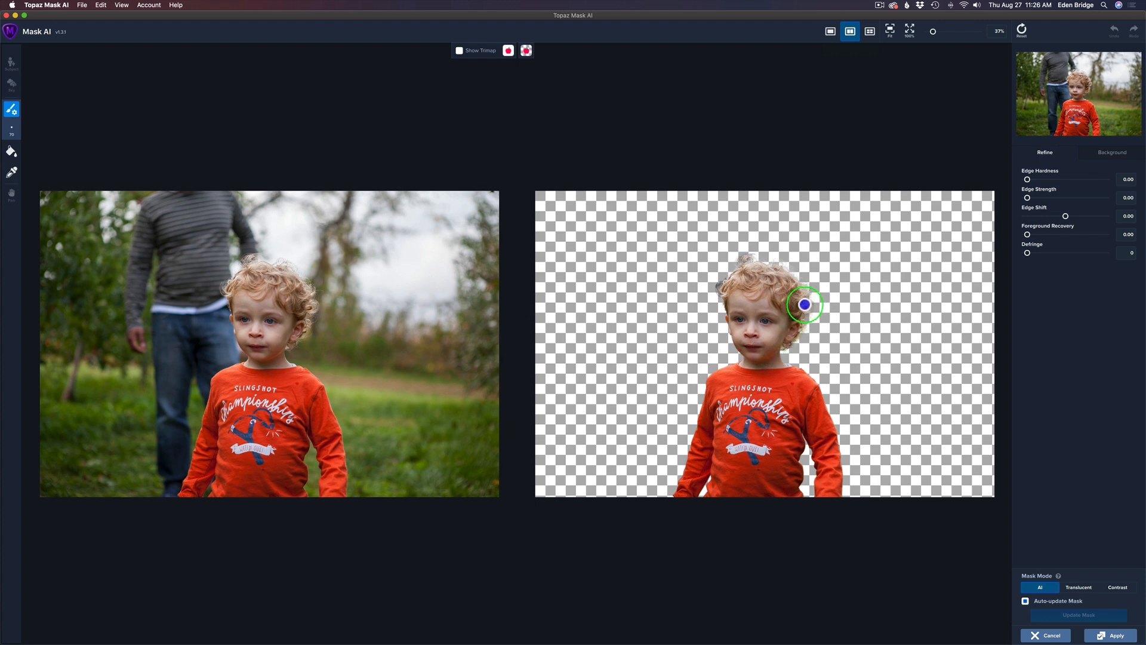
scroll(805, 304, "up", 2)
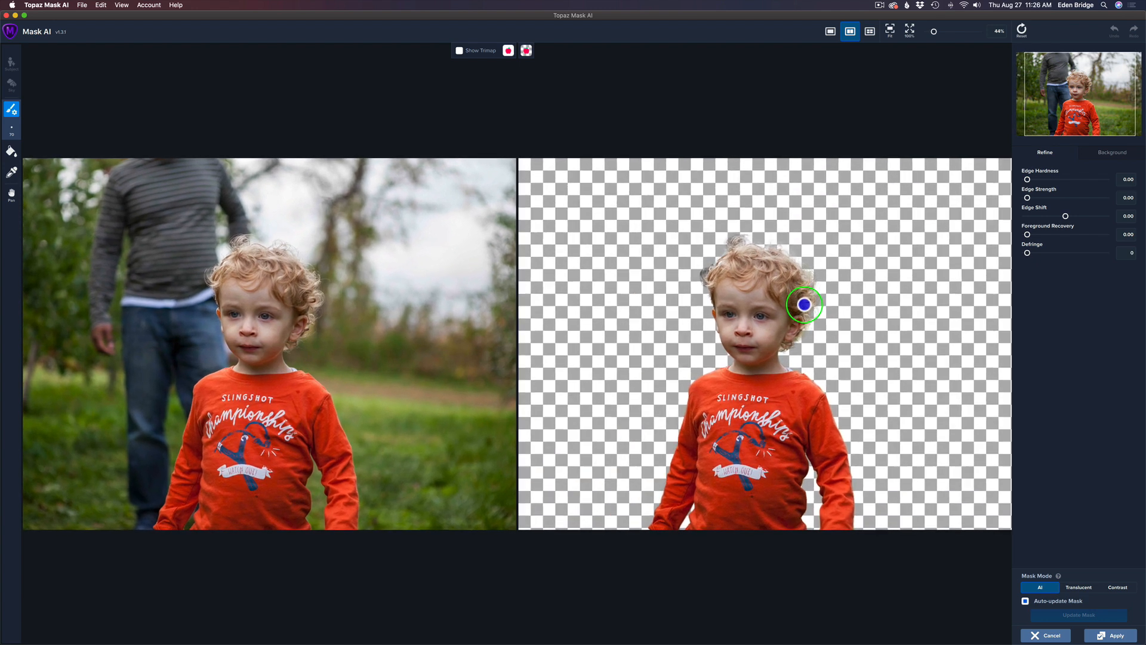
scroll(805, 305, "up", 1)
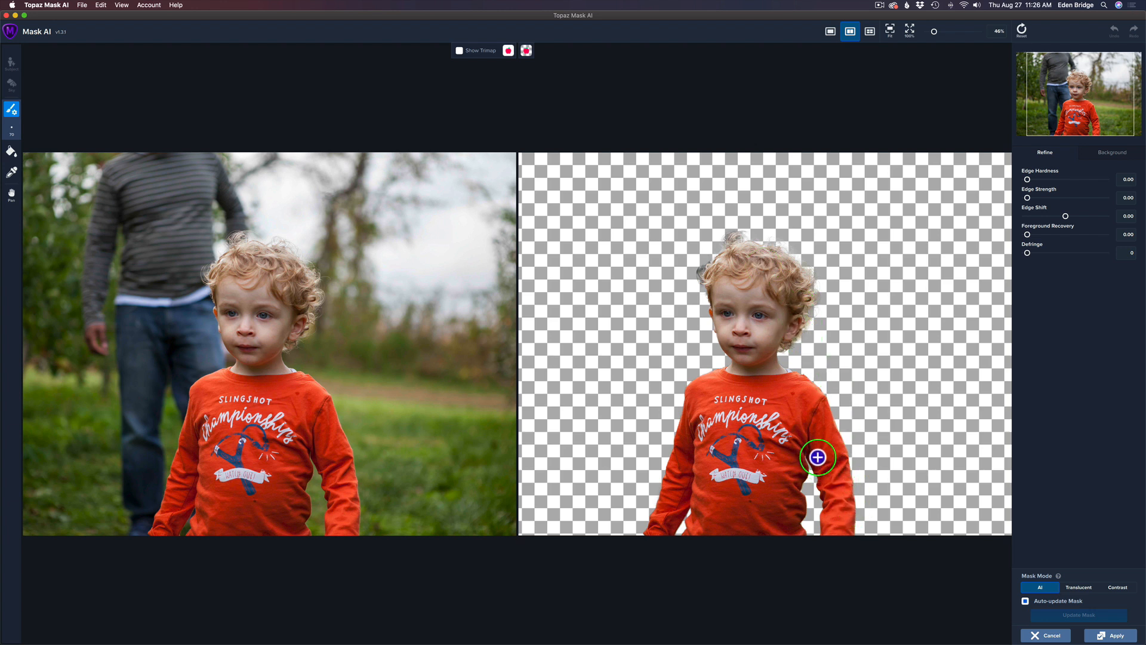
scroll(771, 379, "down", 3)
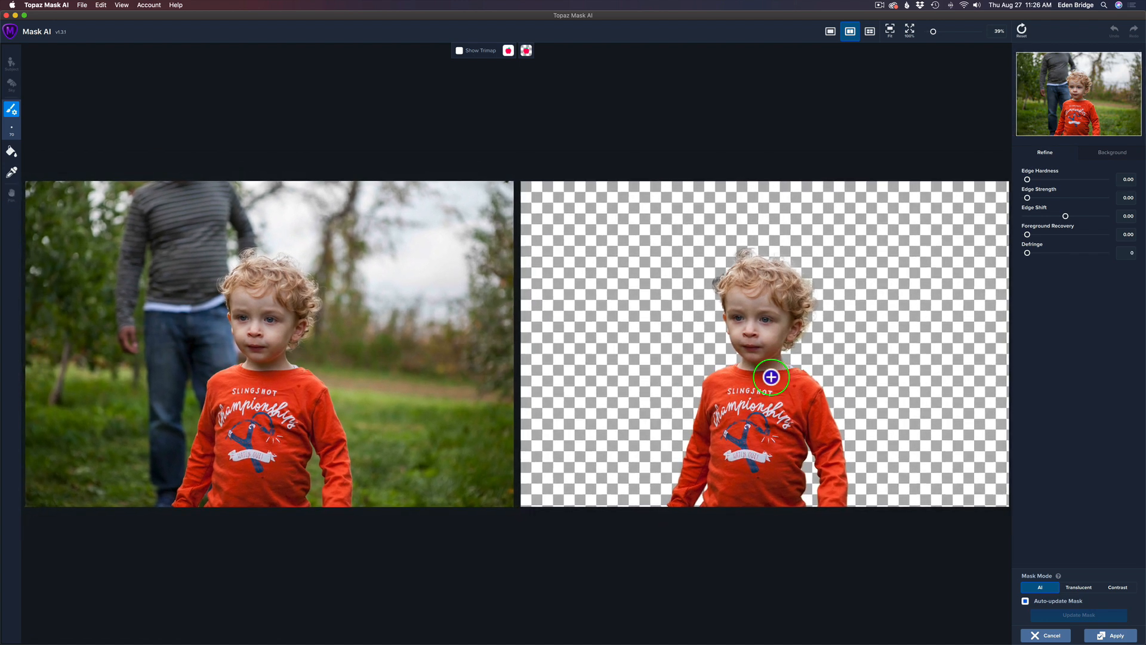
scroll(772, 376, "down", 2)
scroll(771, 376, "up", 1)
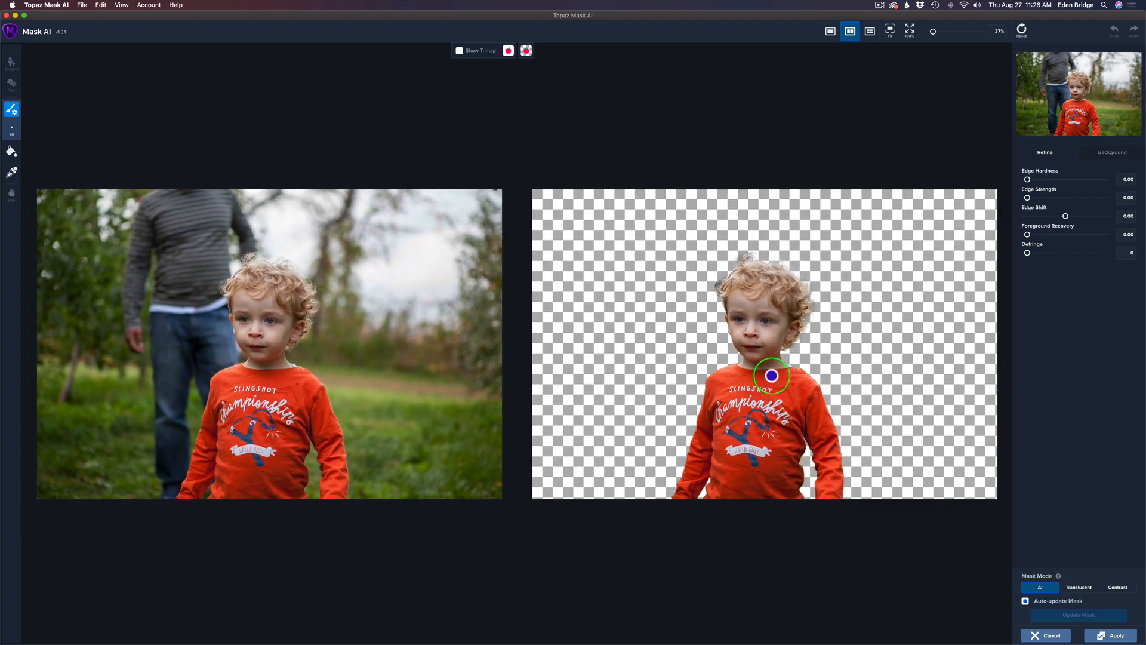
scroll(771, 376, "up", 1)
scroll(773, 374, "down", 1)
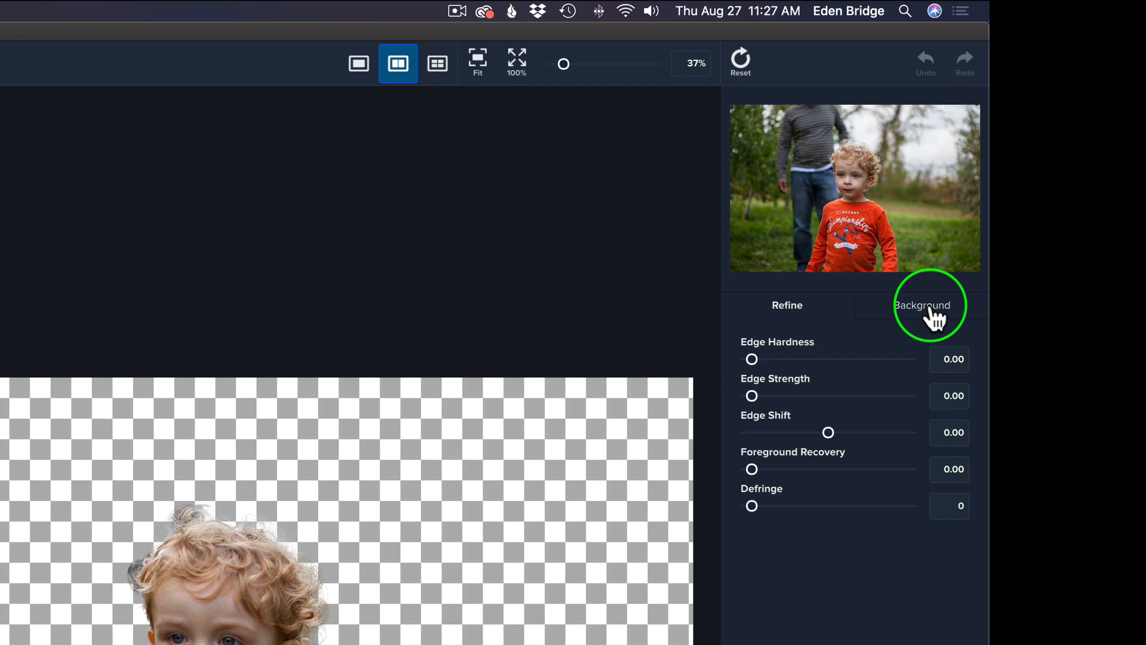
Set the background replacement to Blur with a strength of 13
left_click(932, 314)
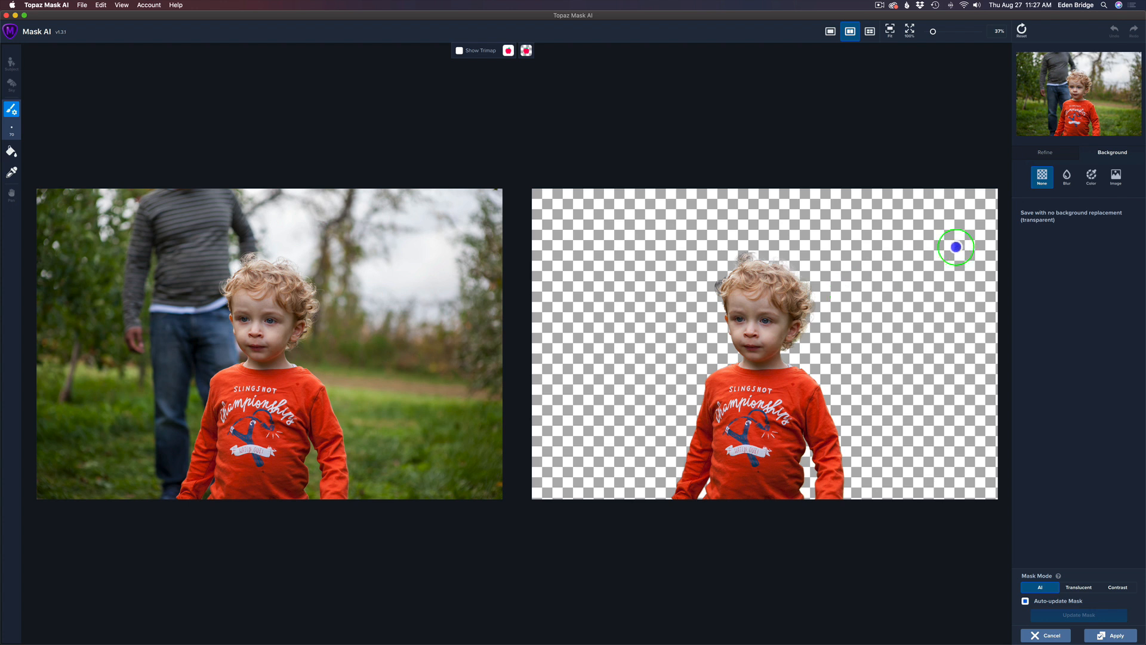
left_click(1068, 179)
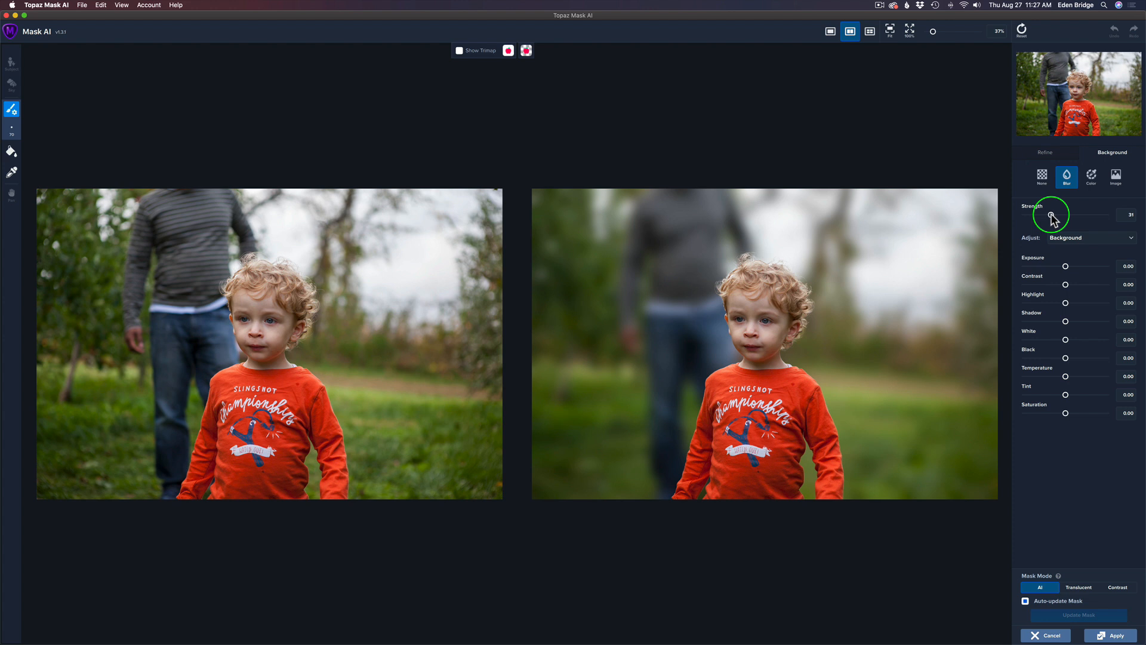
mouse_move(1053, 218)
left_mouse_down()
mouse_move(1076, 219)
mouse_move(1047, 220)
left_mouse_up()
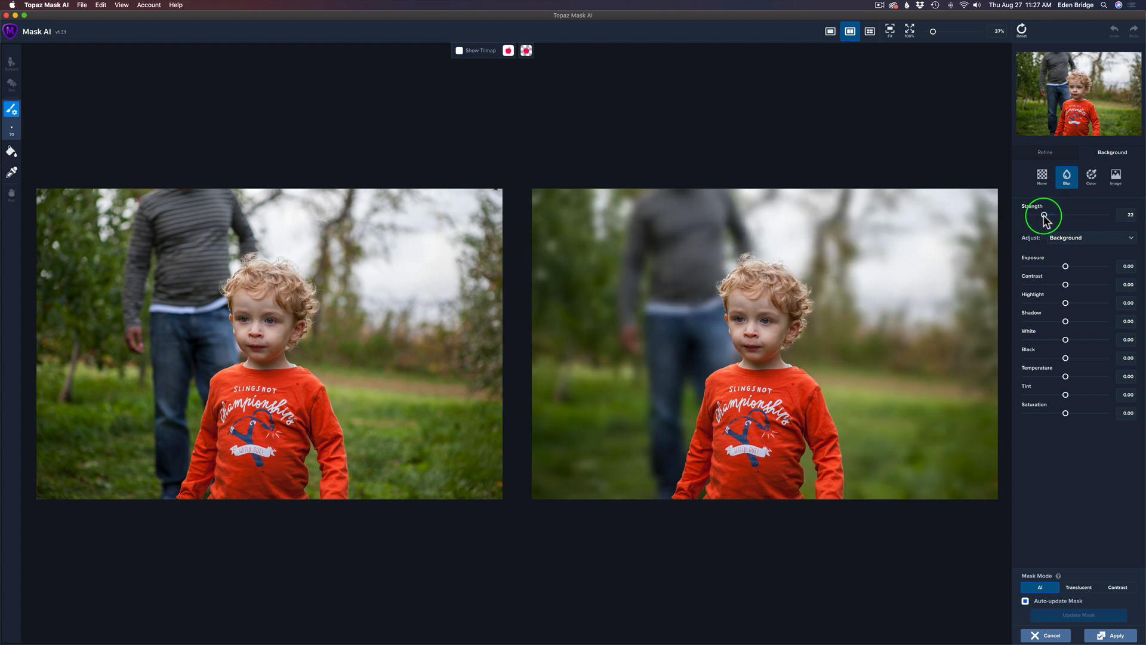
left_click(1044, 216)
left_click_drag(1045, 216, 1006, 218)
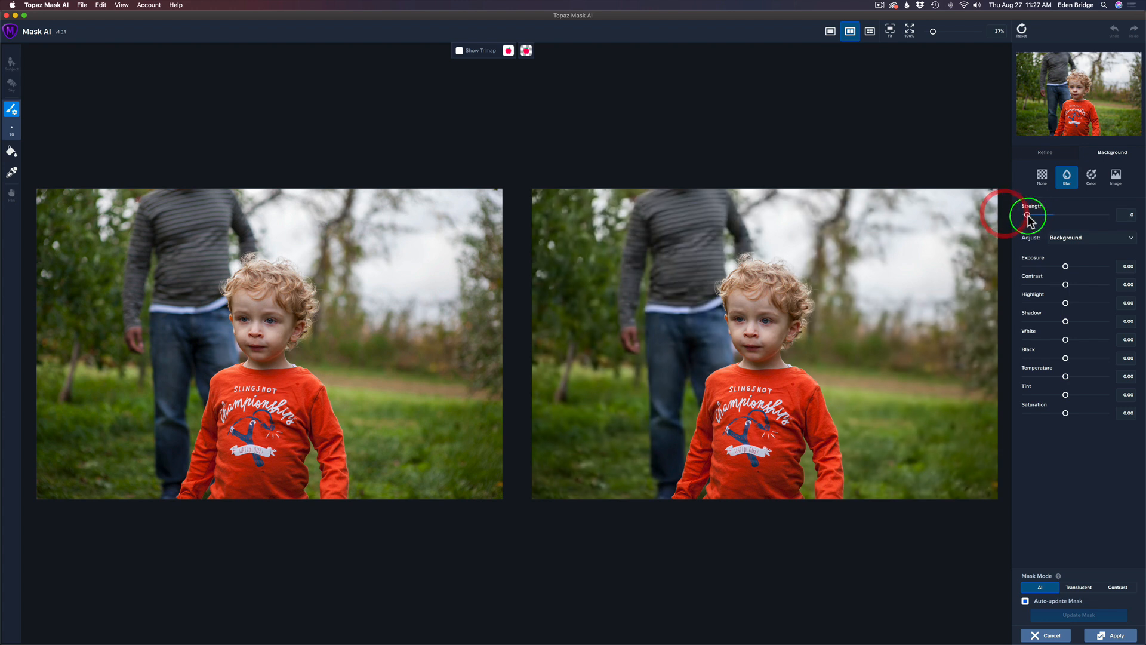
left_click_drag(1028, 218, 1039, 220)
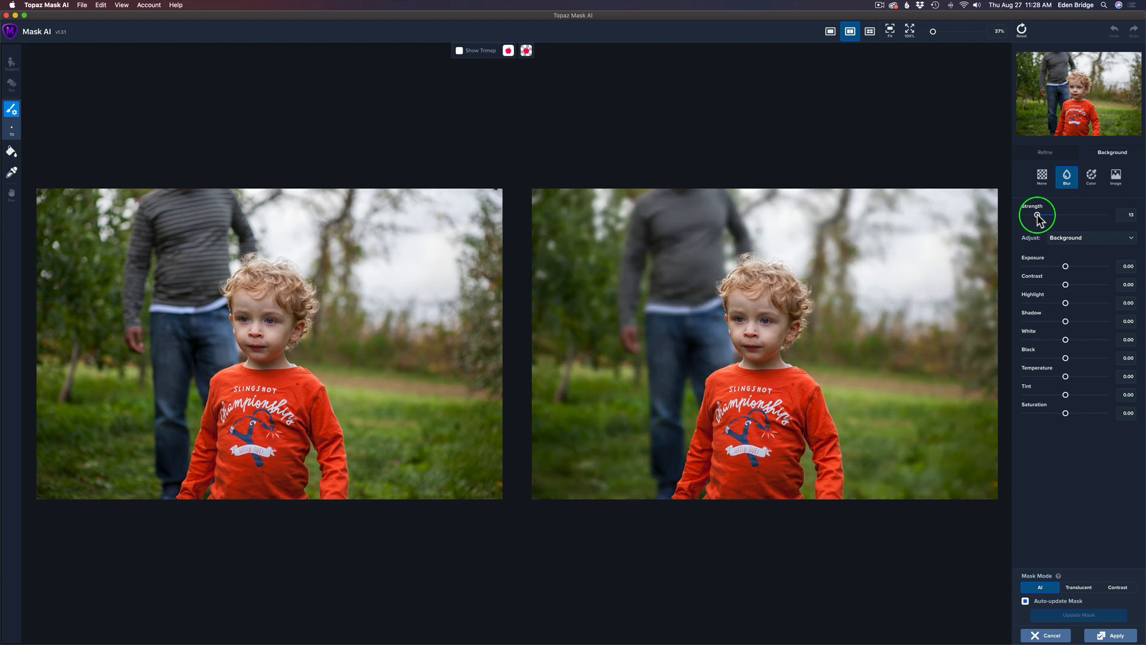
Raise the background blur strength to 15 and check the boy's hair and edges against the blurred background
left_click_drag(1039, 220, 1039, 215)
scroll(872, 266, "up", 5)
scroll(871, 266, "up", 4)
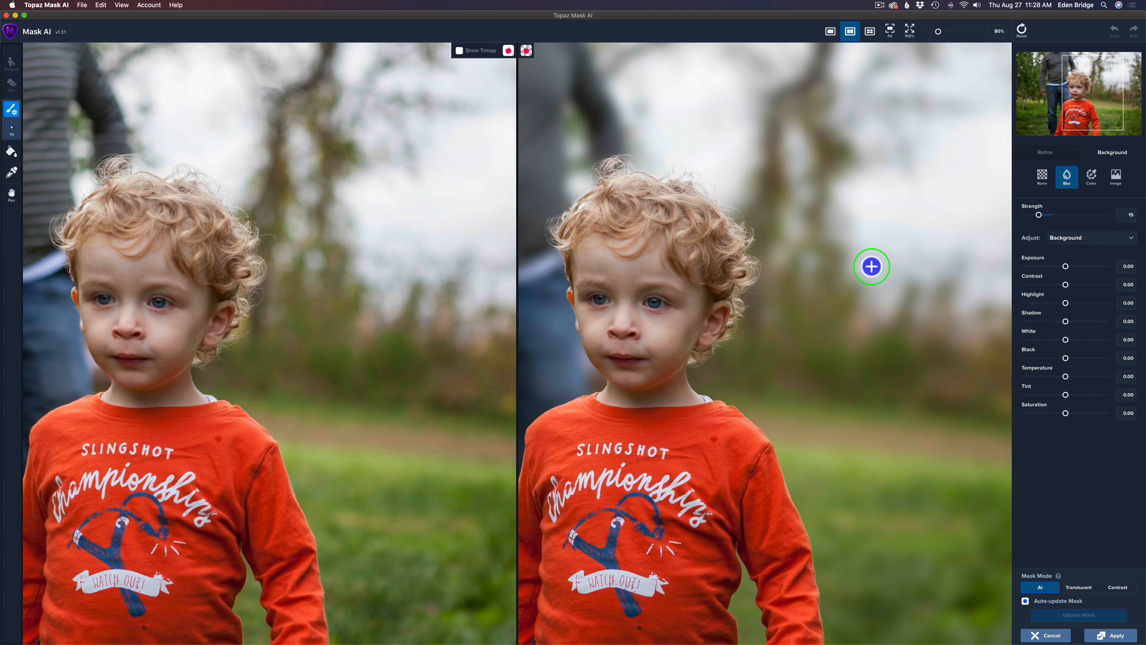
scroll(872, 266, "down", 1)
scroll(872, 267, "up", 1)
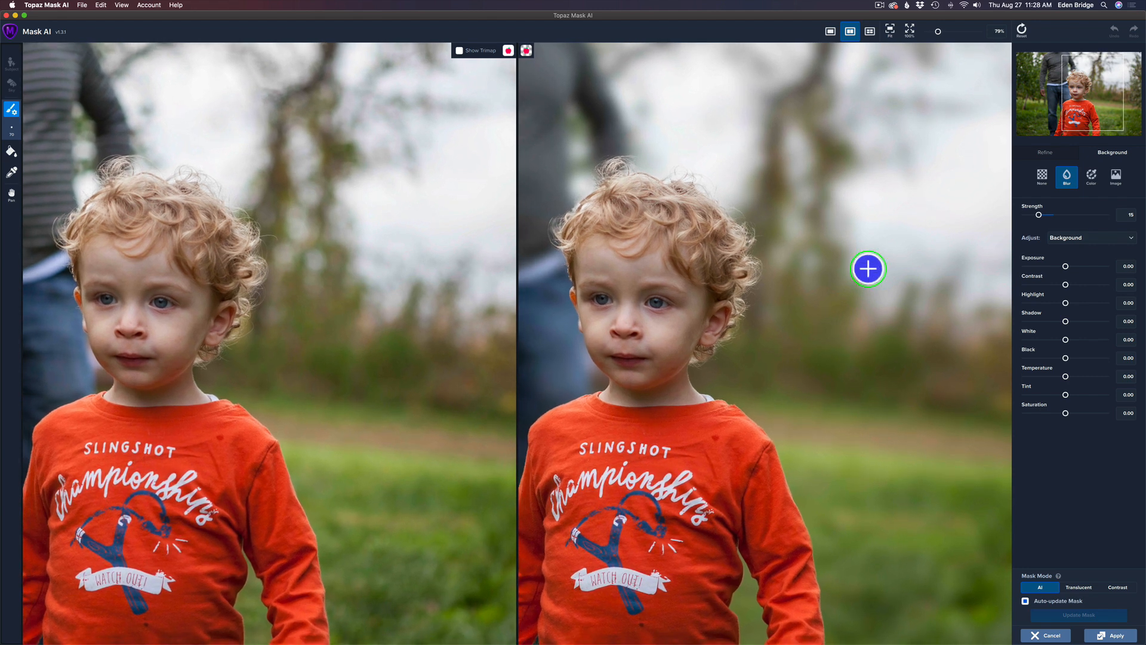
key("space")
left_click_drag(817, 306, 832, 258)
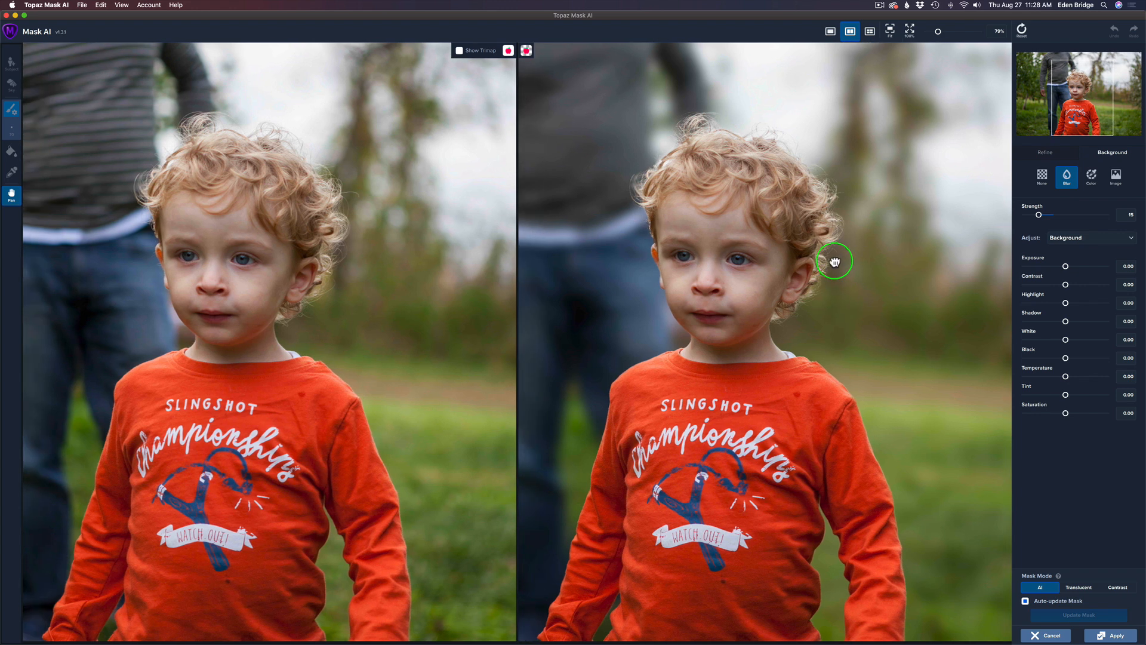
key("b")
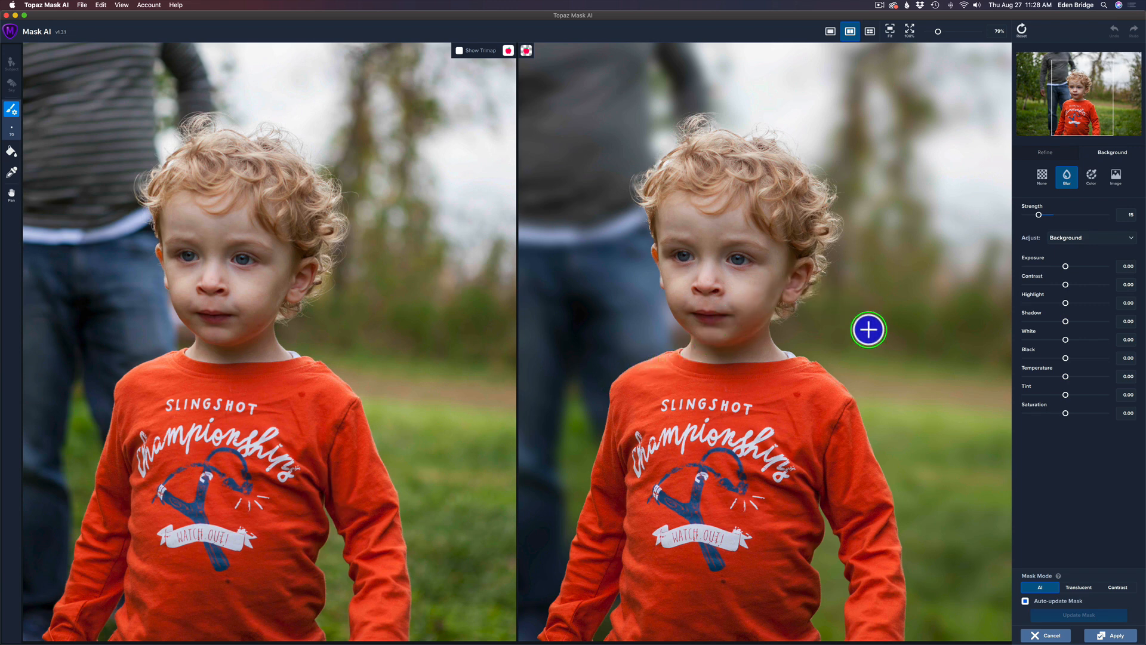
scroll(801, 430, "down", 1)
scroll(801, 429, "down", 5)
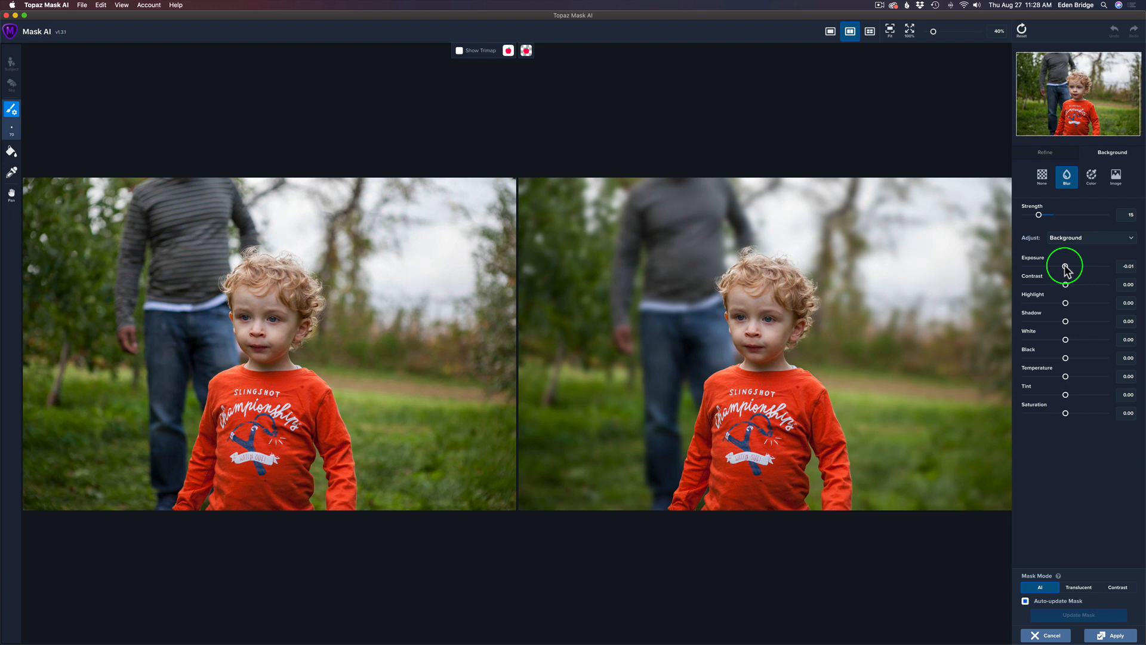
Set the background exposure to -0.06 and the foreground exposure to 0.03
left_click_drag(1066, 265, 1063, 267)
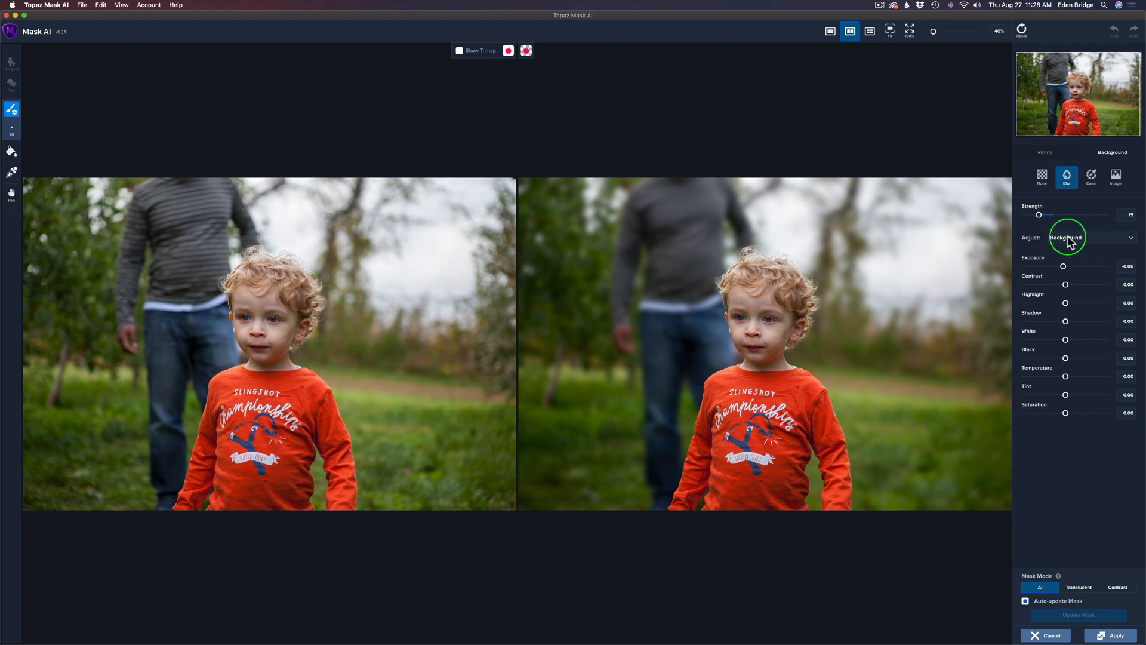
left_click(1132, 239)
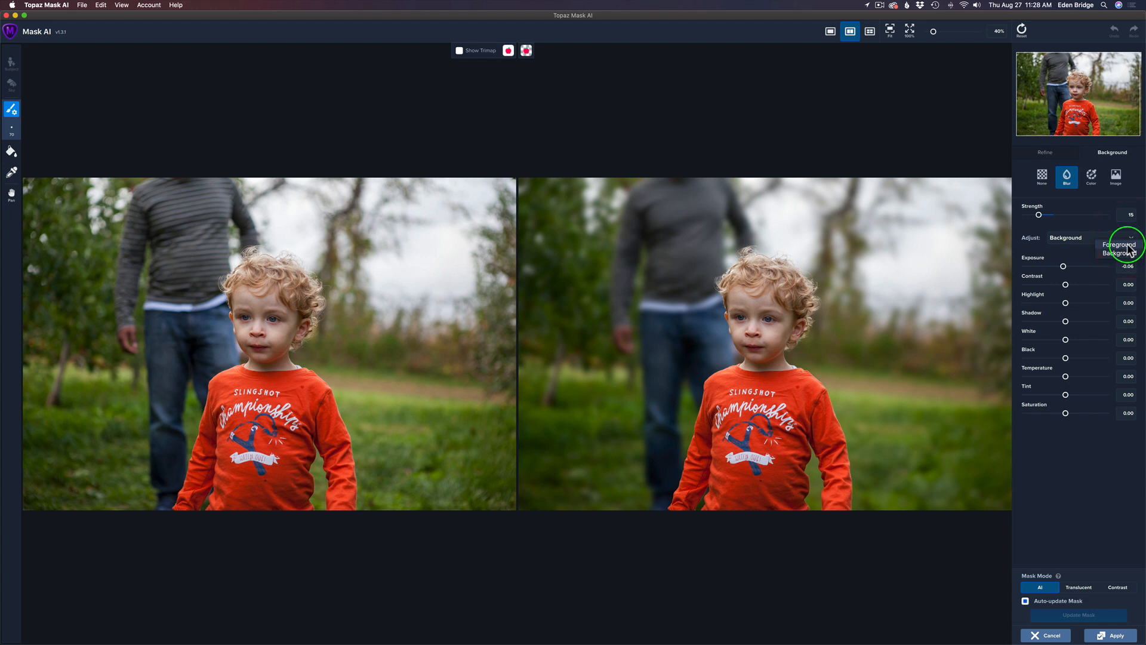
left_click(1119, 244)
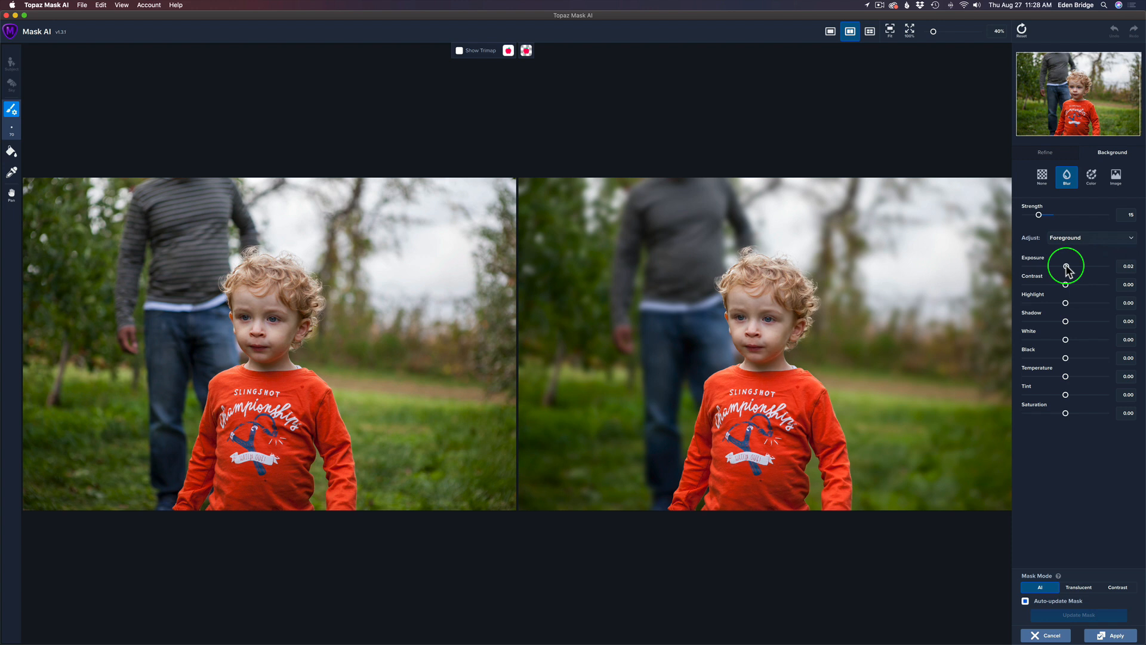
left_click_drag(1066, 264, 1067, 264)
left_click(1067, 267)
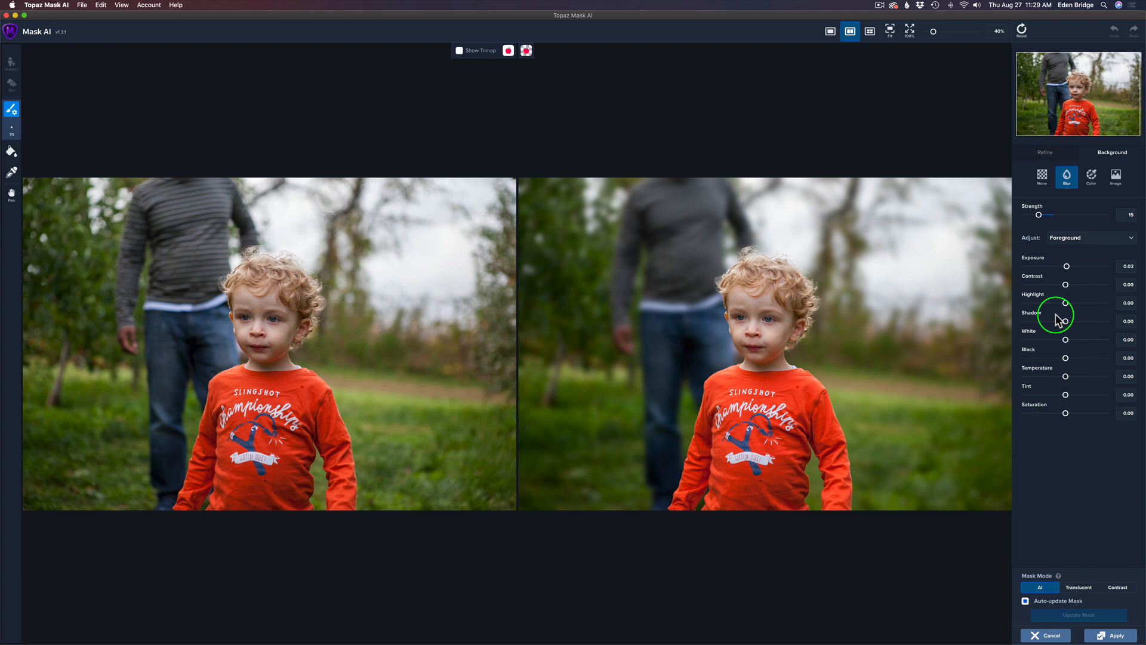
Check the adjusted boy beside the original and apply the result to the Photoshop document as a composite image
scroll(856, 303, "up", 5)
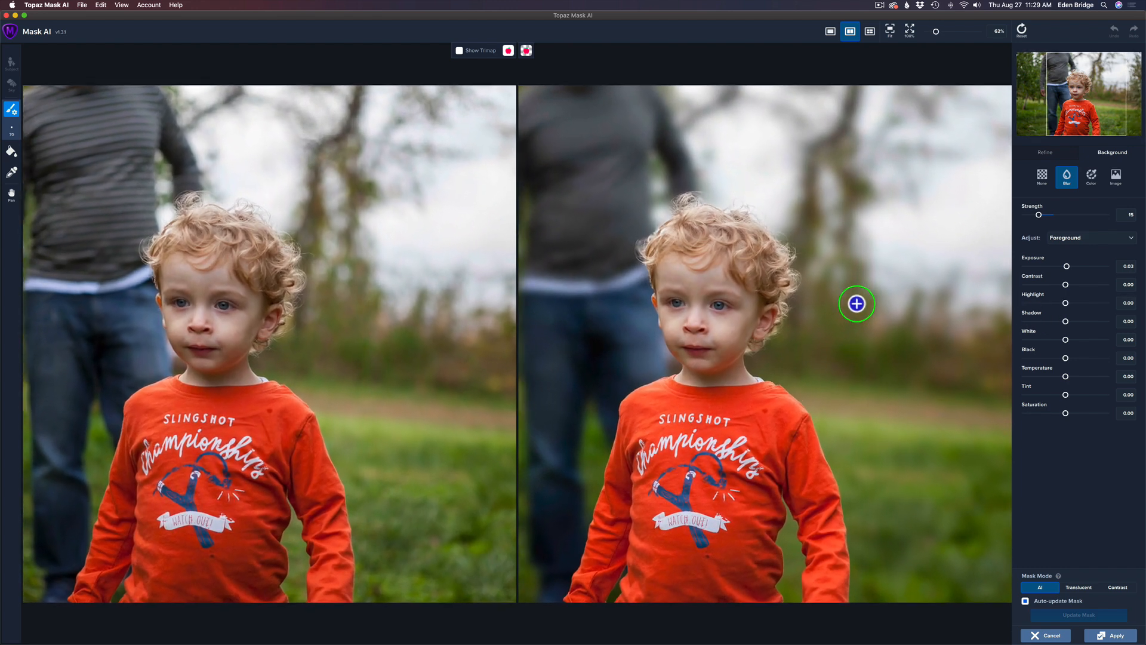
scroll(857, 303, "up", 1)
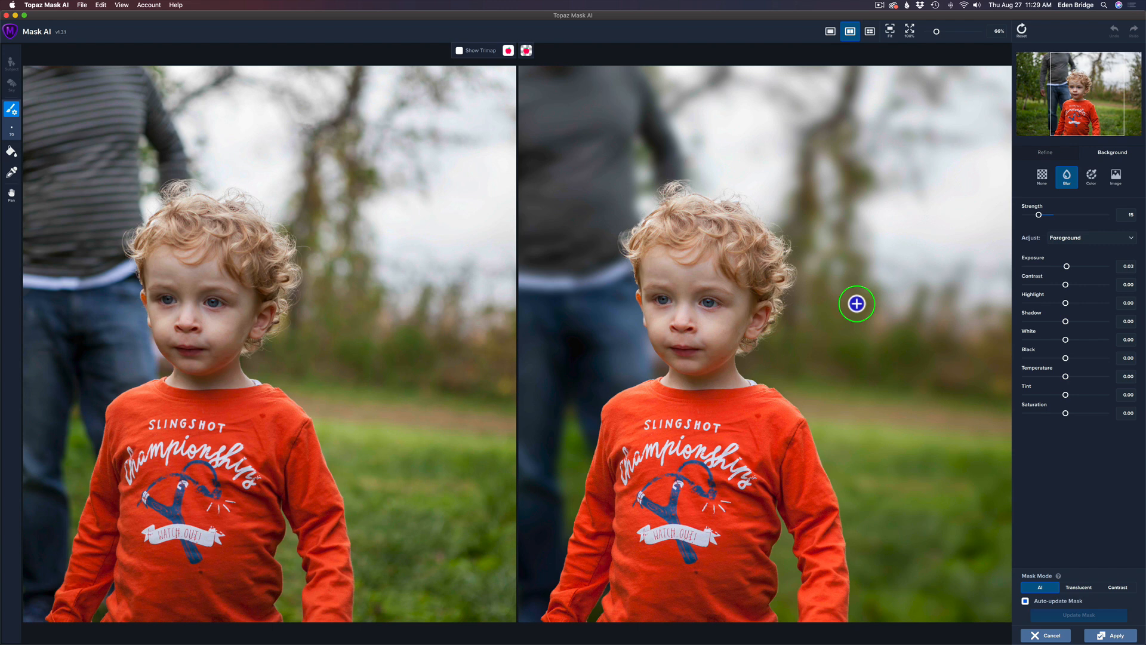
scroll(857, 304, "down", 5)
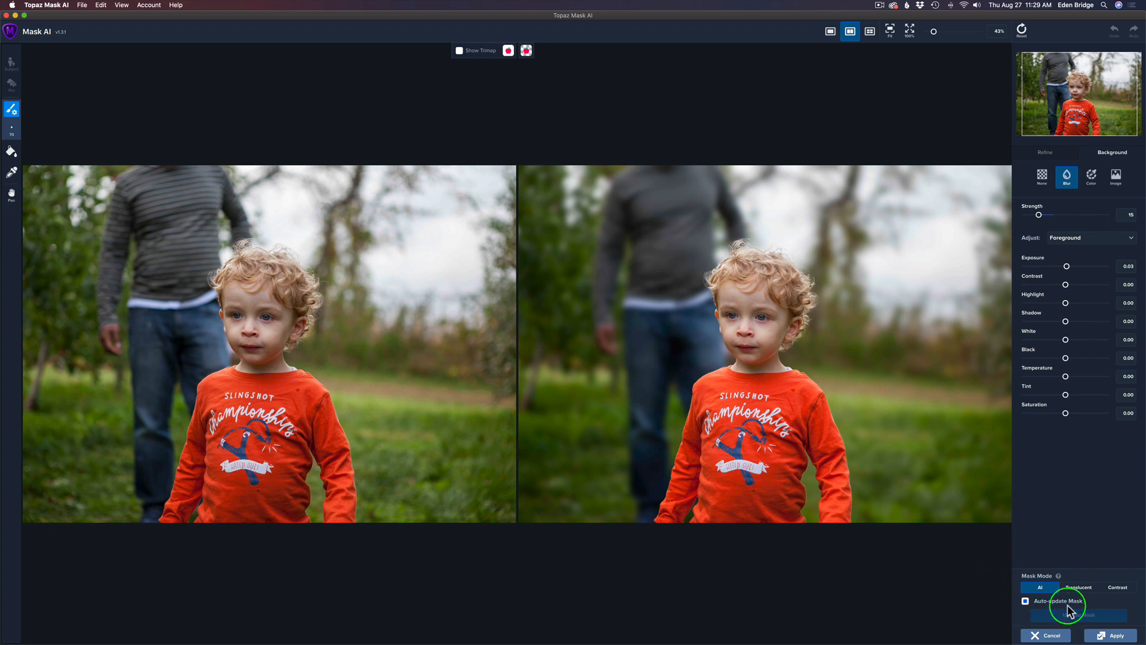
left_click(1117, 636)
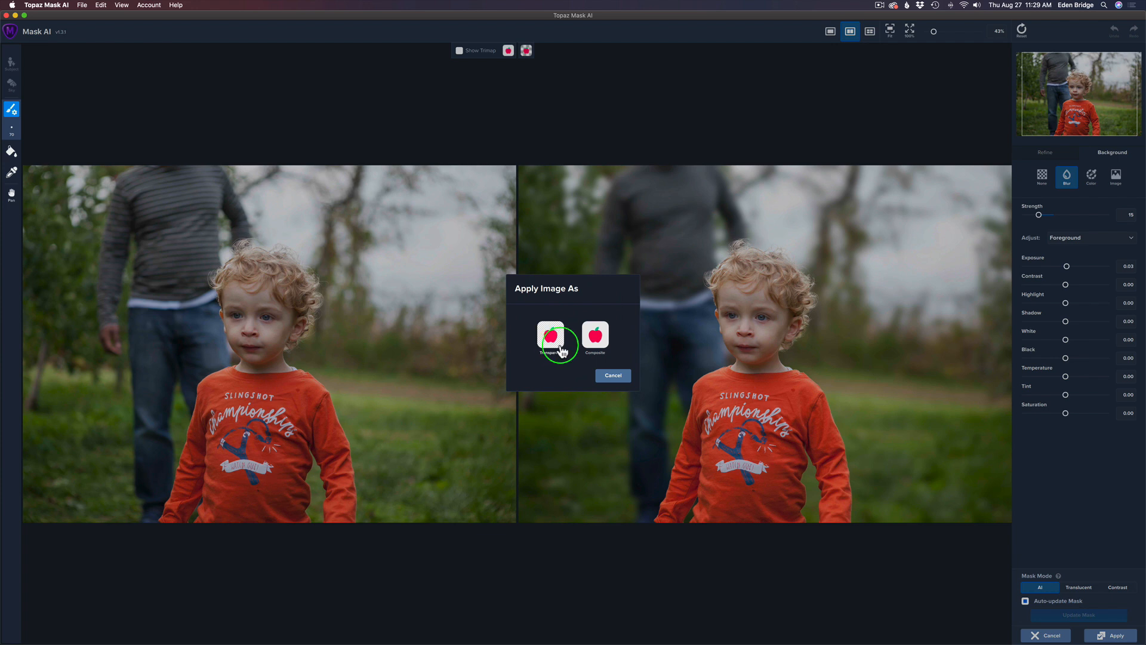
left_click(595, 337)
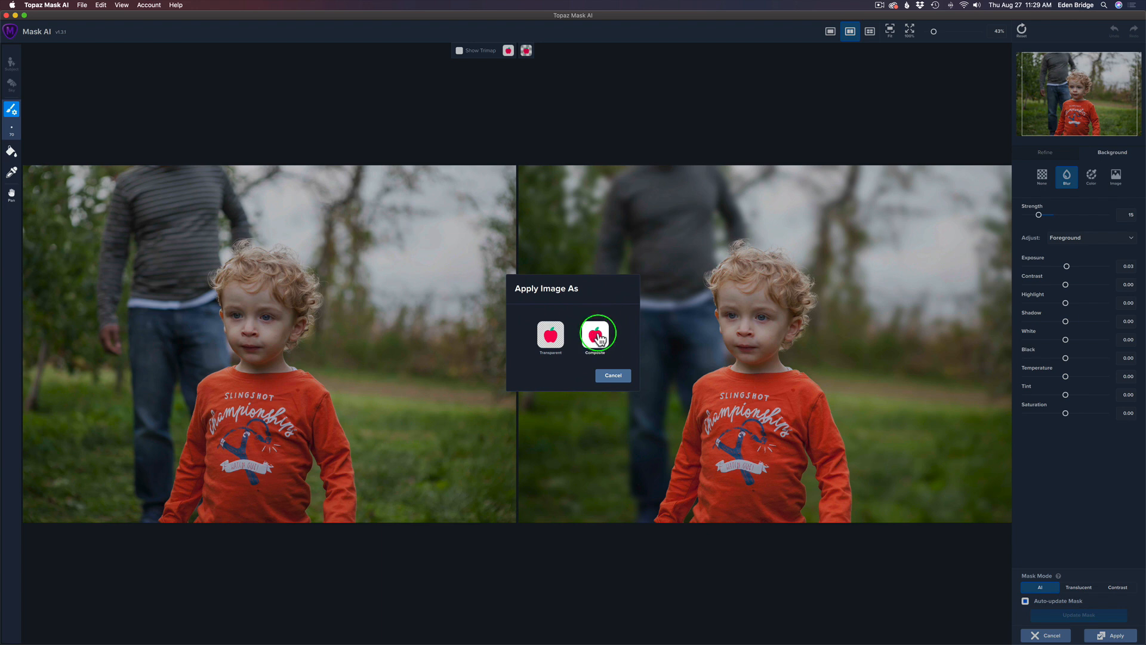
left_click(599, 338)
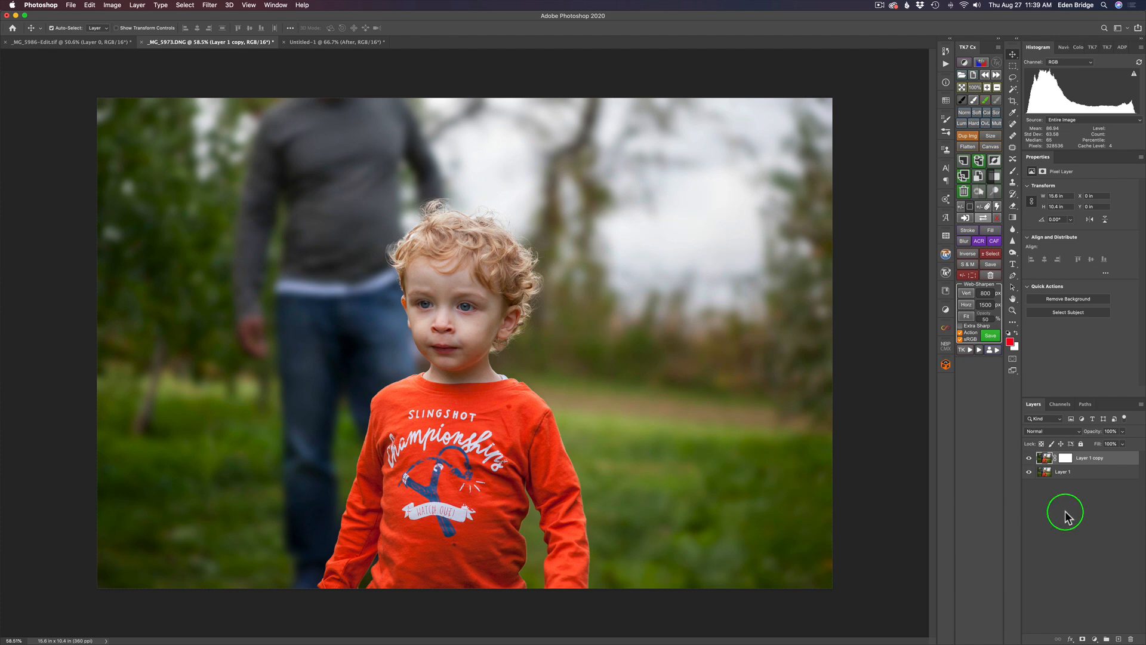
Compare the composite layer with the original photo and examine the boy's neck, ear and hair edges up close
left_click(1028, 458)
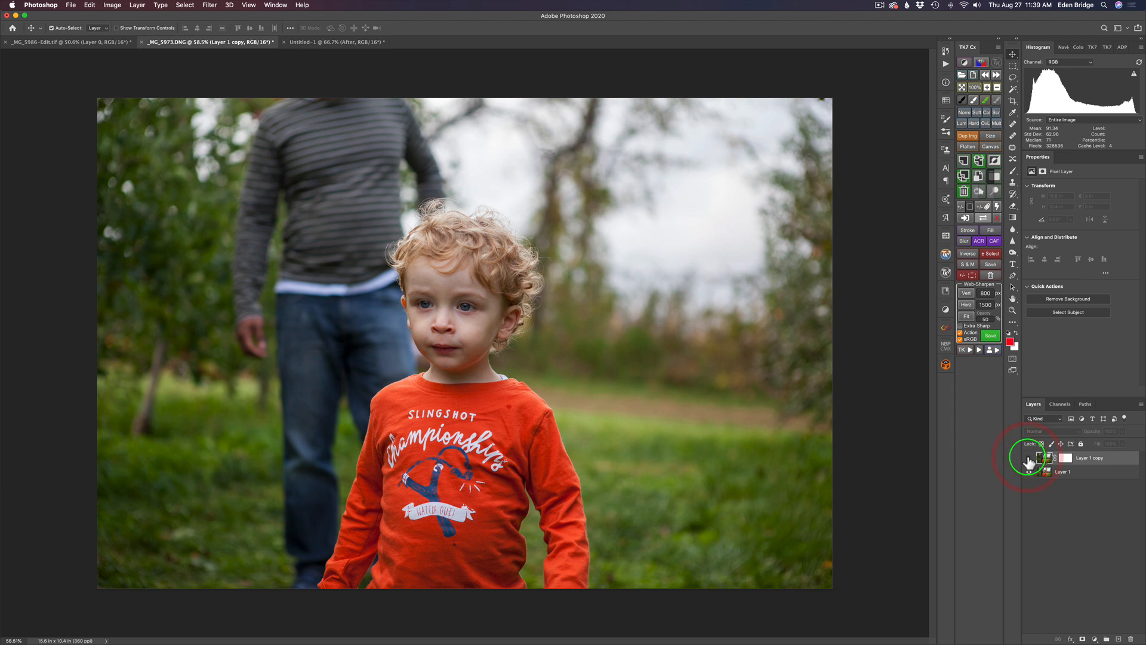
left_click(1028, 458)
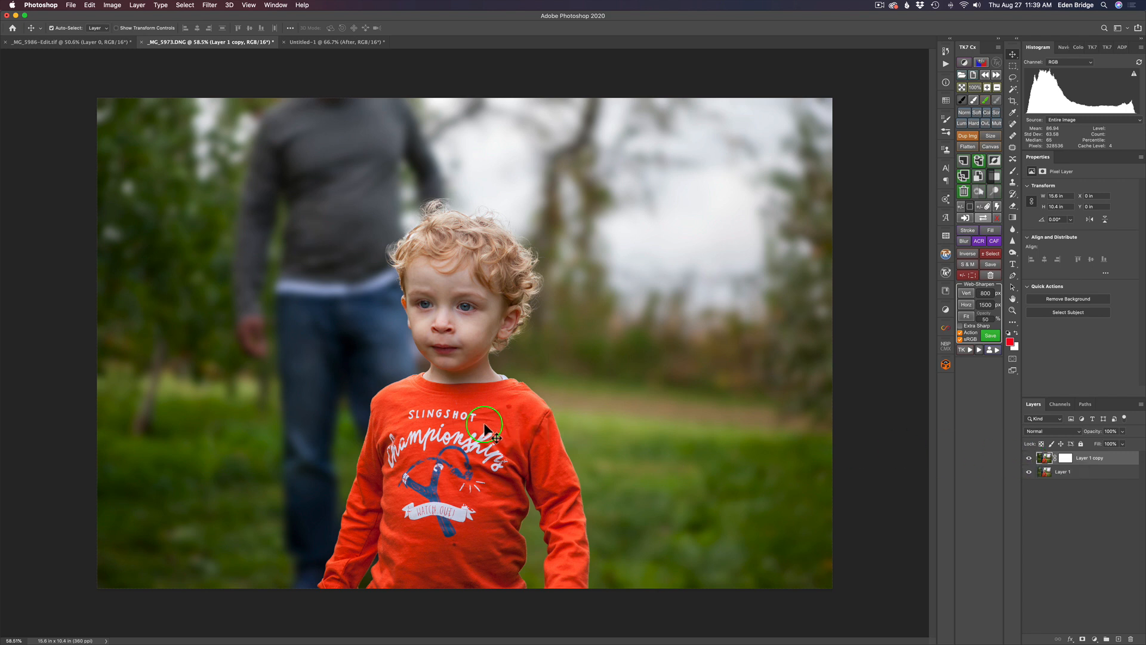
left_click(1066, 461)
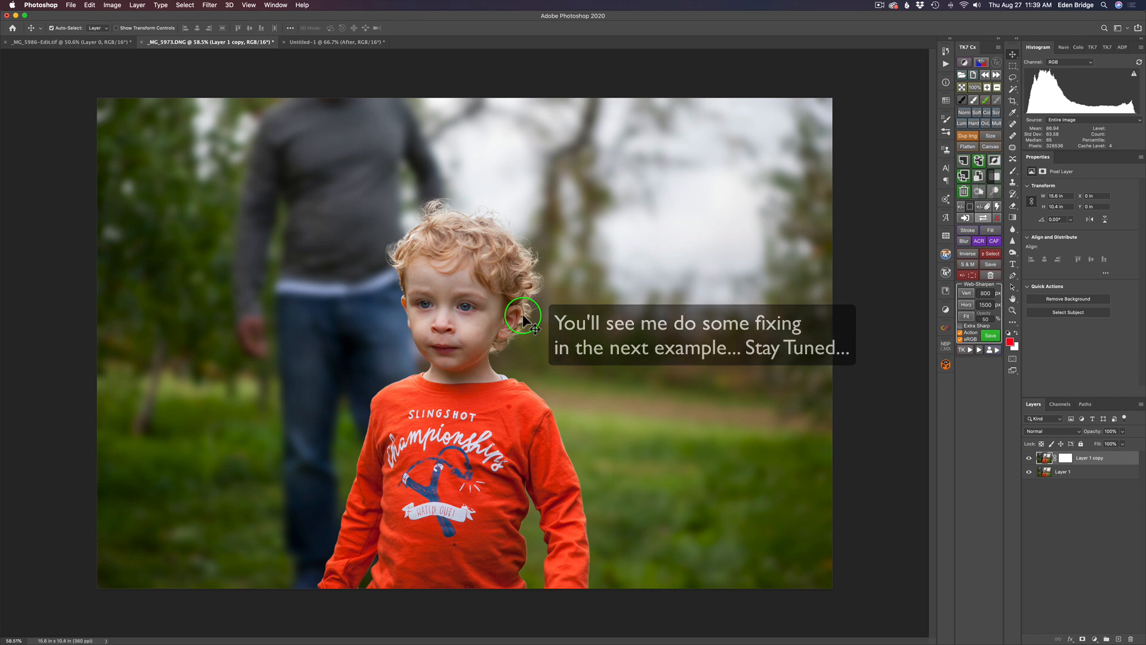
scroll(523, 315, "up", 8)
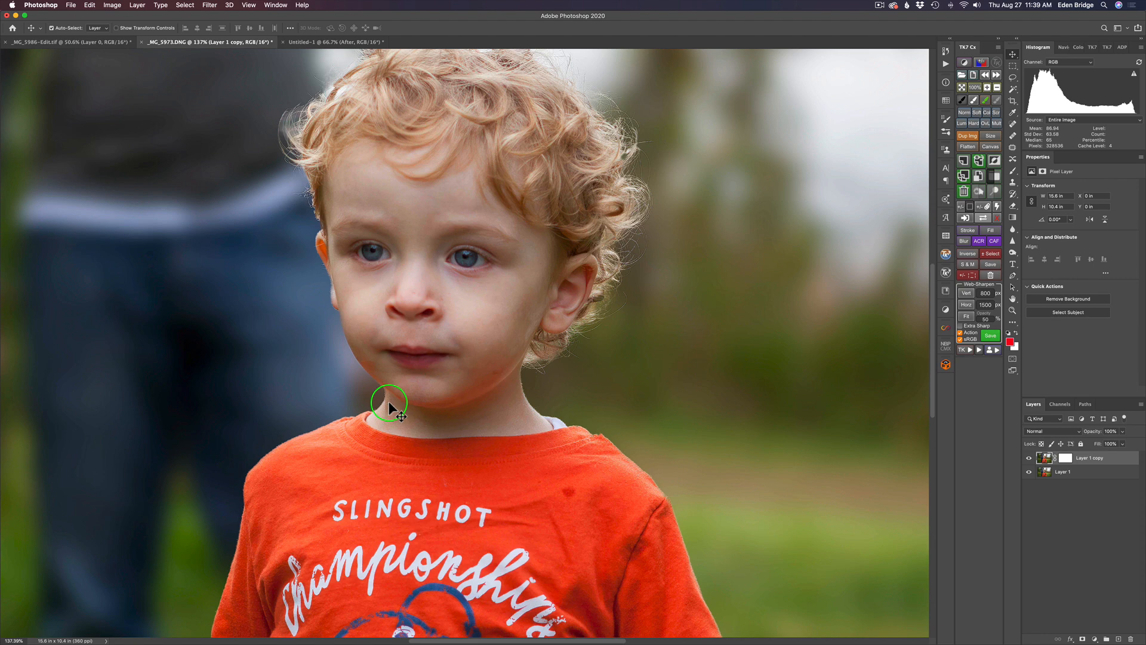
scroll(389, 401, "up", 3)
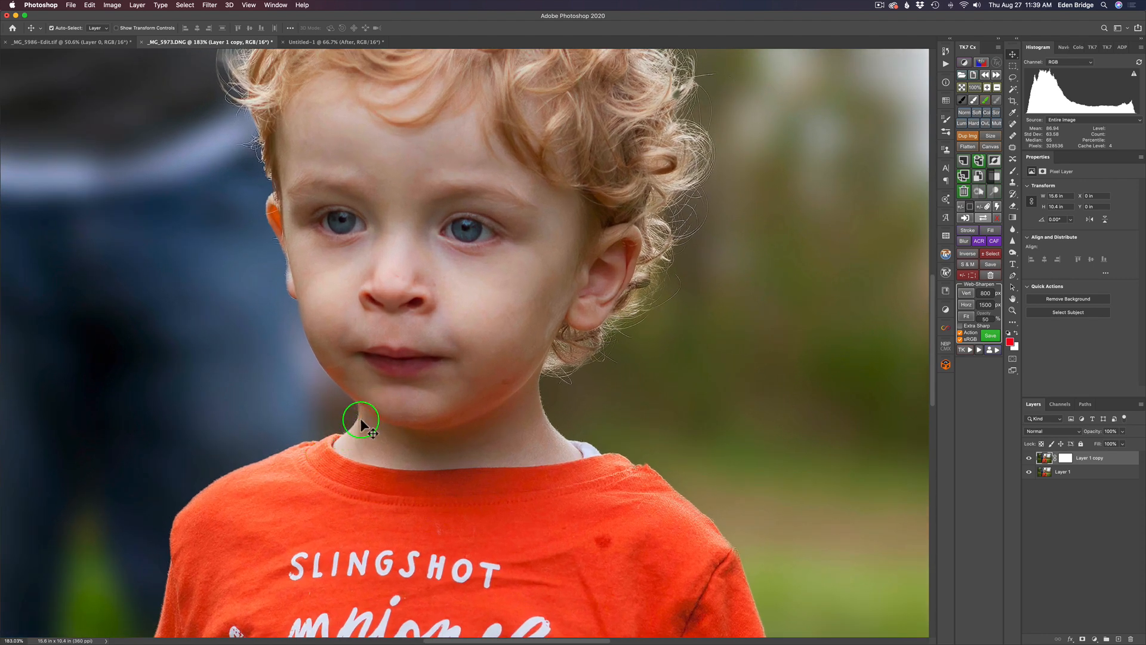
scroll(486, 371, "down", 2)
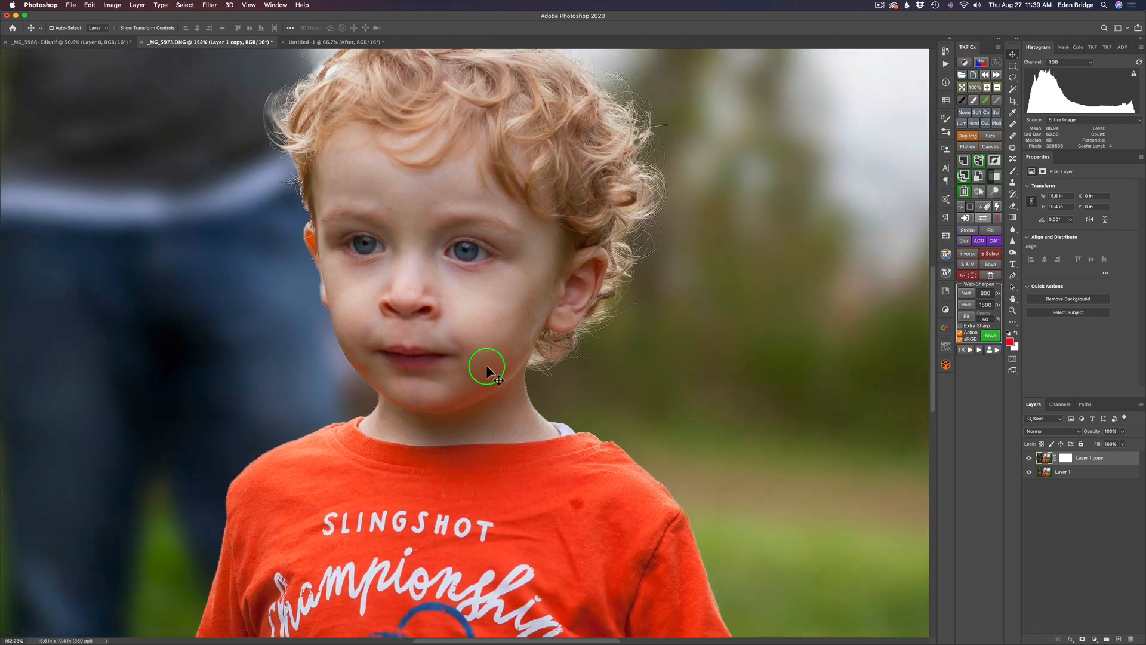
scroll(486, 368, "up", 4)
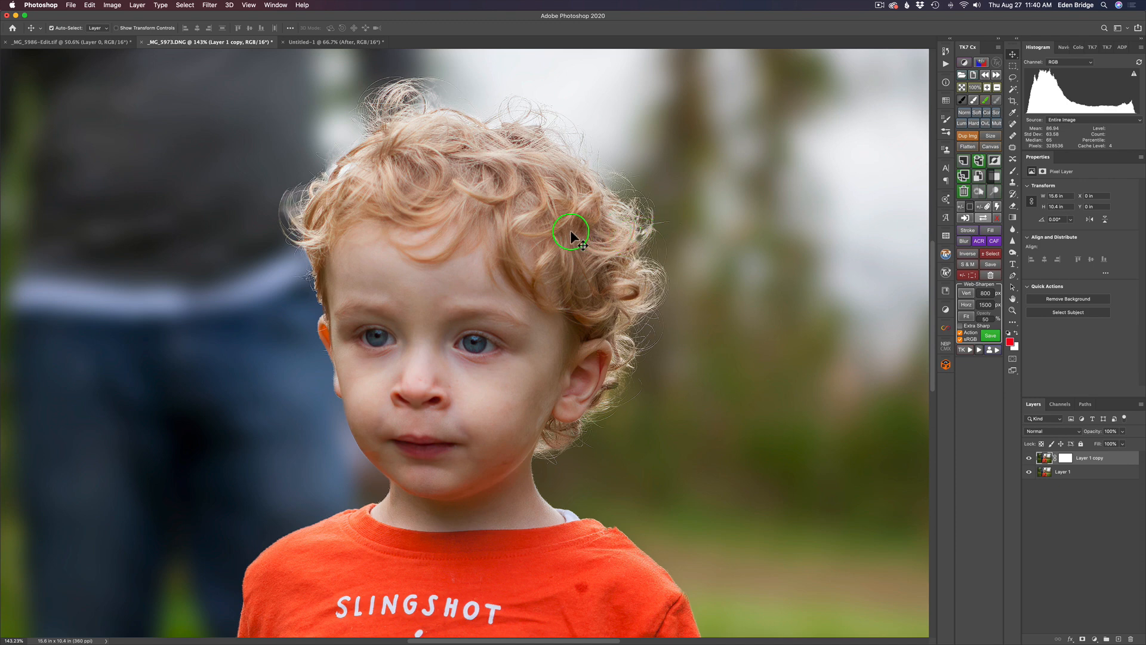
scroll(571, 231, "down", 5)
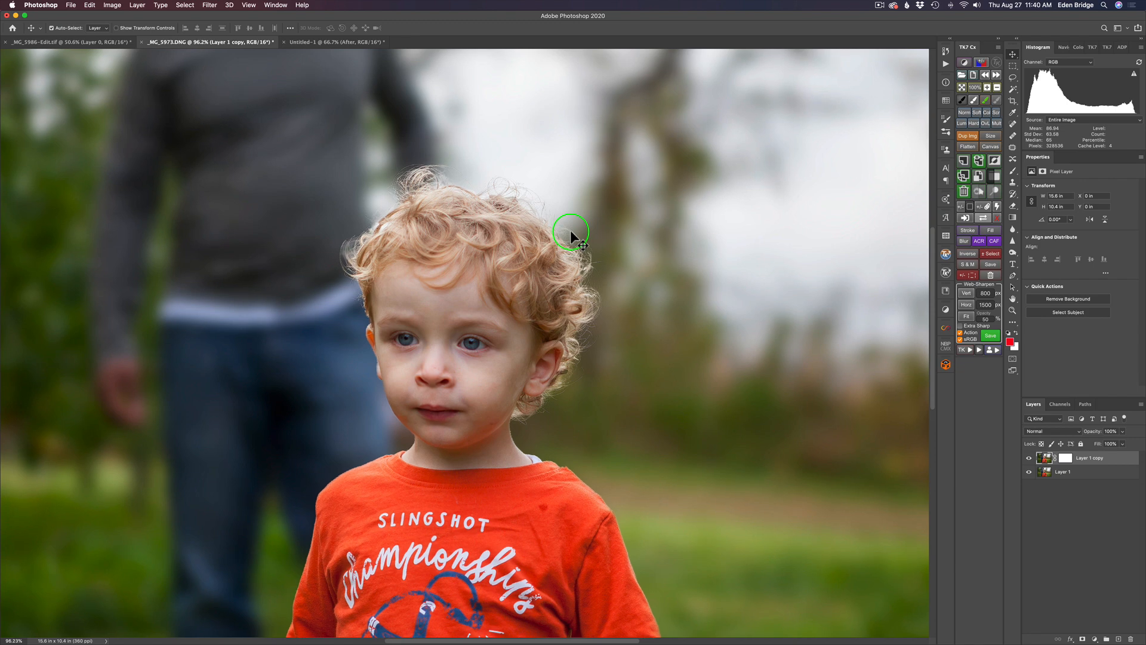
scroll(571, 230, "down", 4)
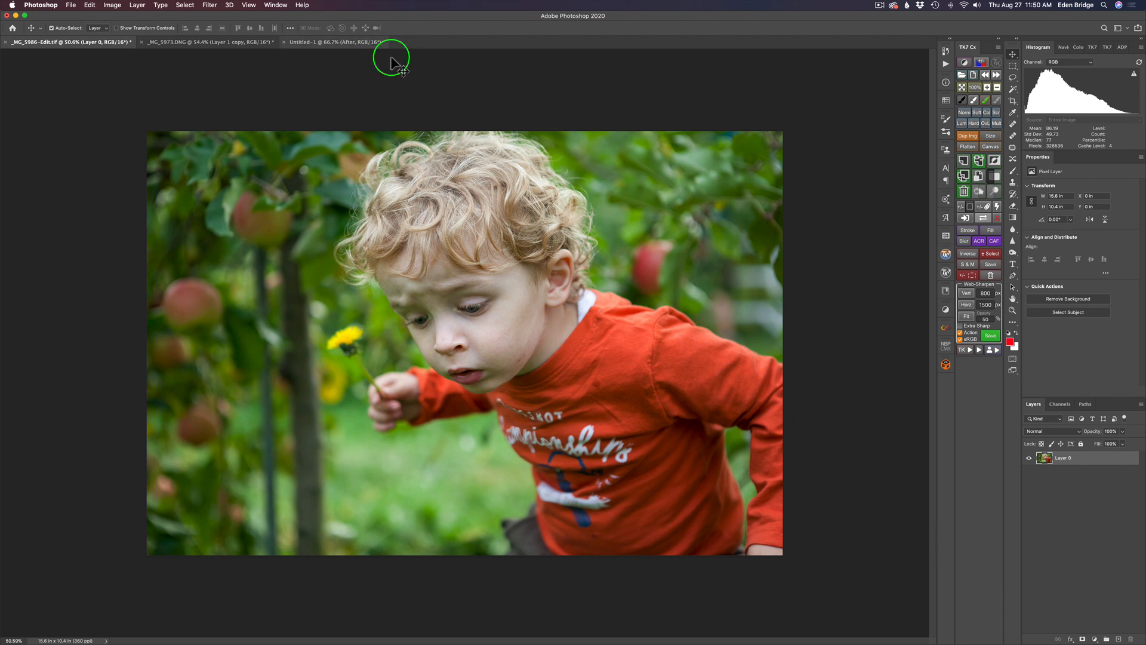
Open the _MG_5986-Edit.tif photo of the boy holding a flower in Topaz Mask AI
left_click(209, 5)
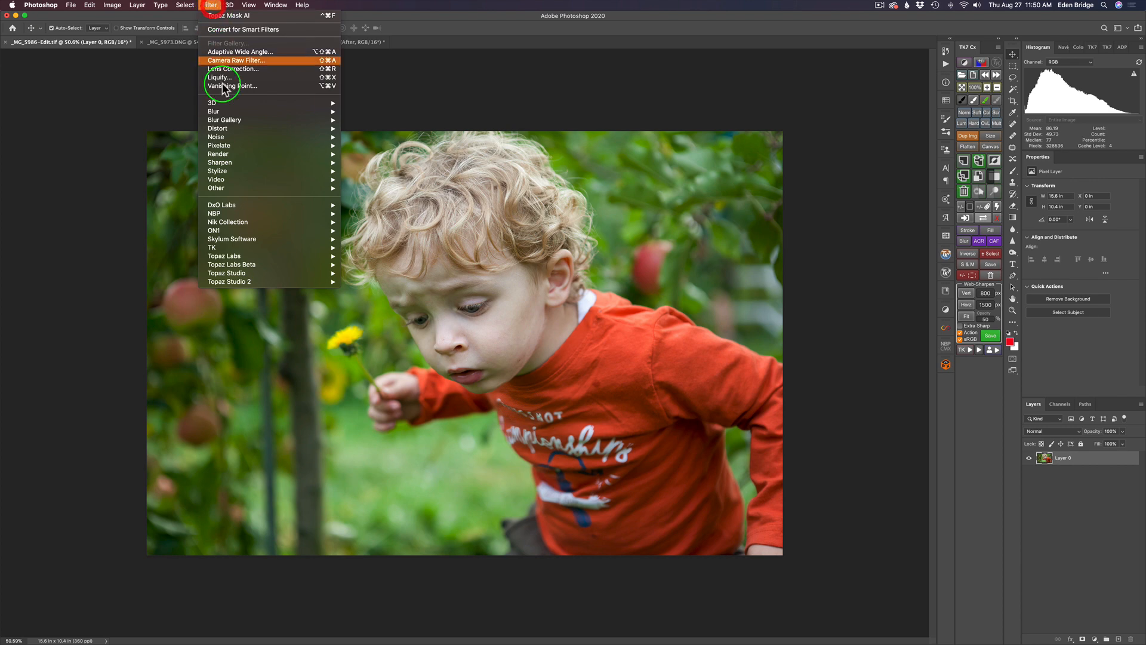
mouse_move(290, 256)
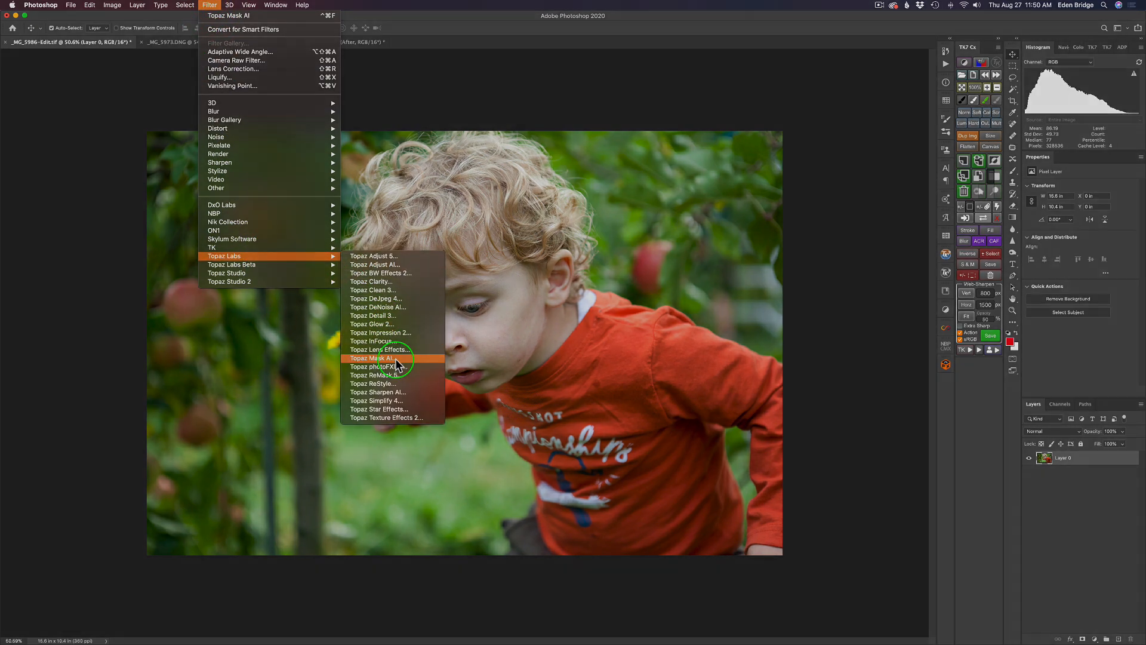
left_click(374, 358)
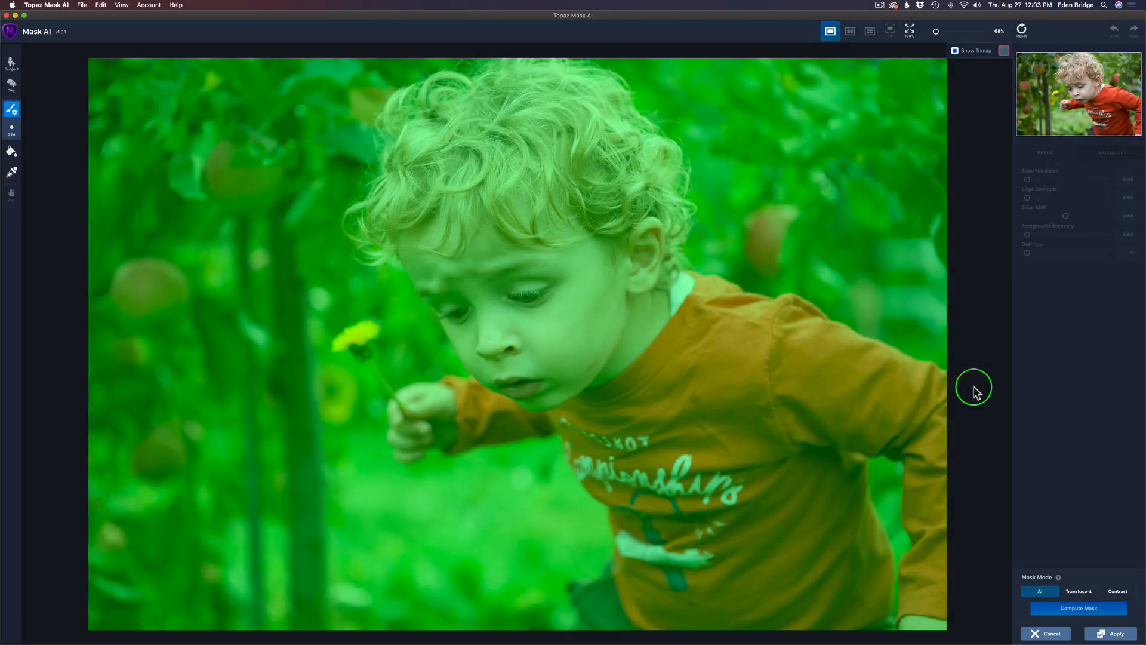
Try automatic subject detection on the boy and undo the generated trimap
left_click(11, 65)
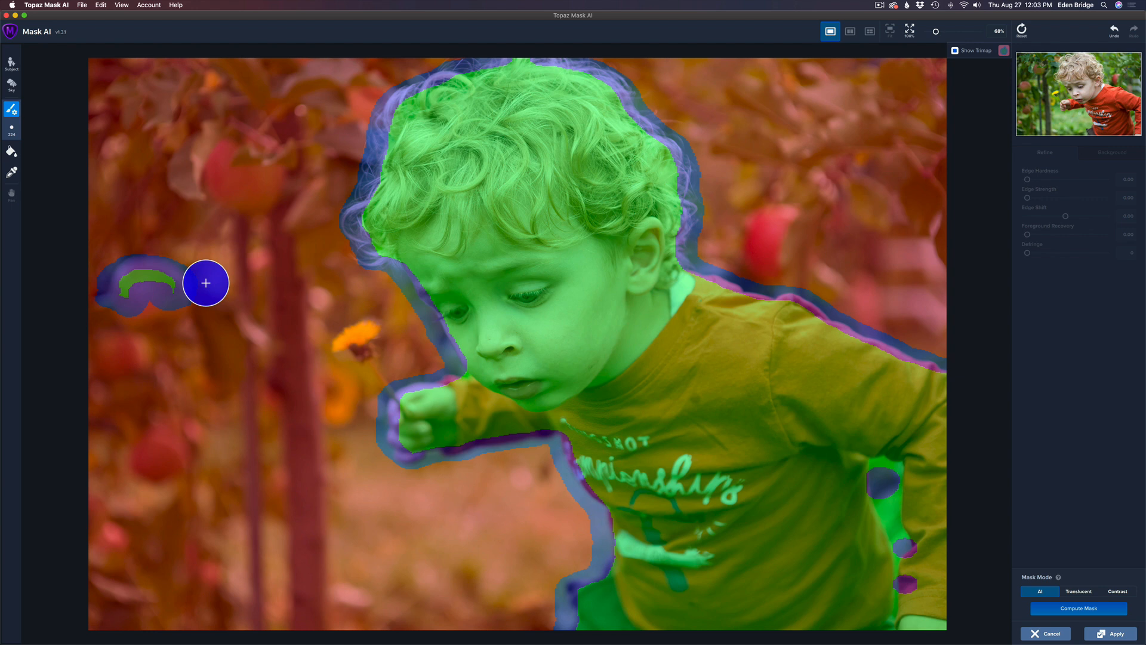
key("super+z")
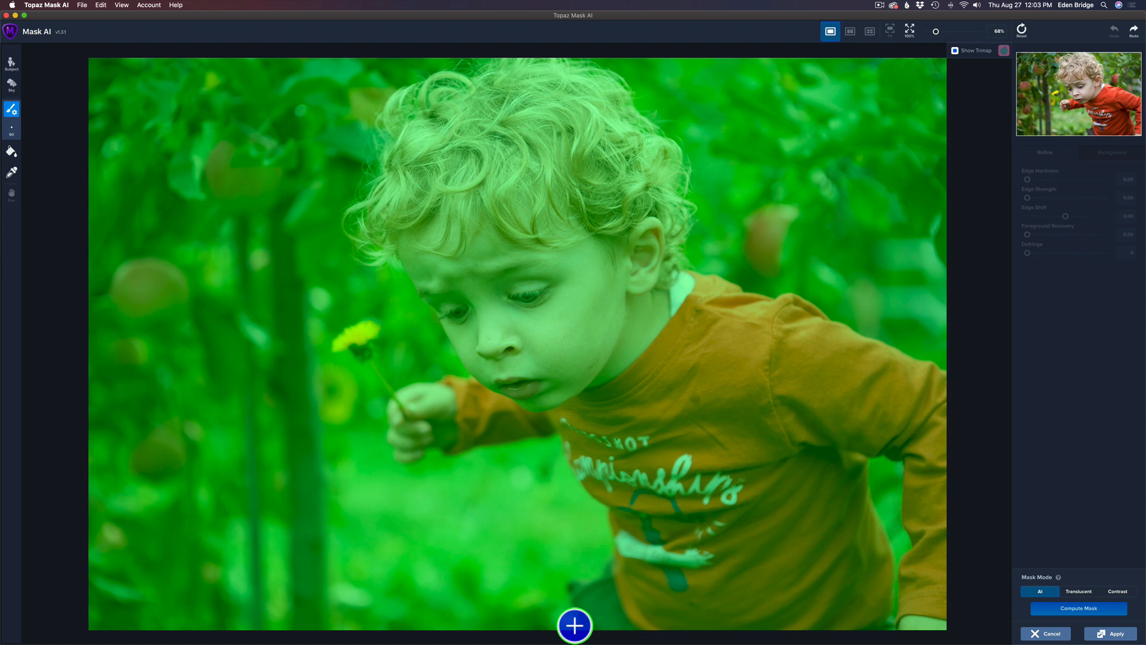
Paint a blue edge outline around the boy's torso, hand, face, hair and shoulder, and around the gap between his arm and body
left_click(574, 625)
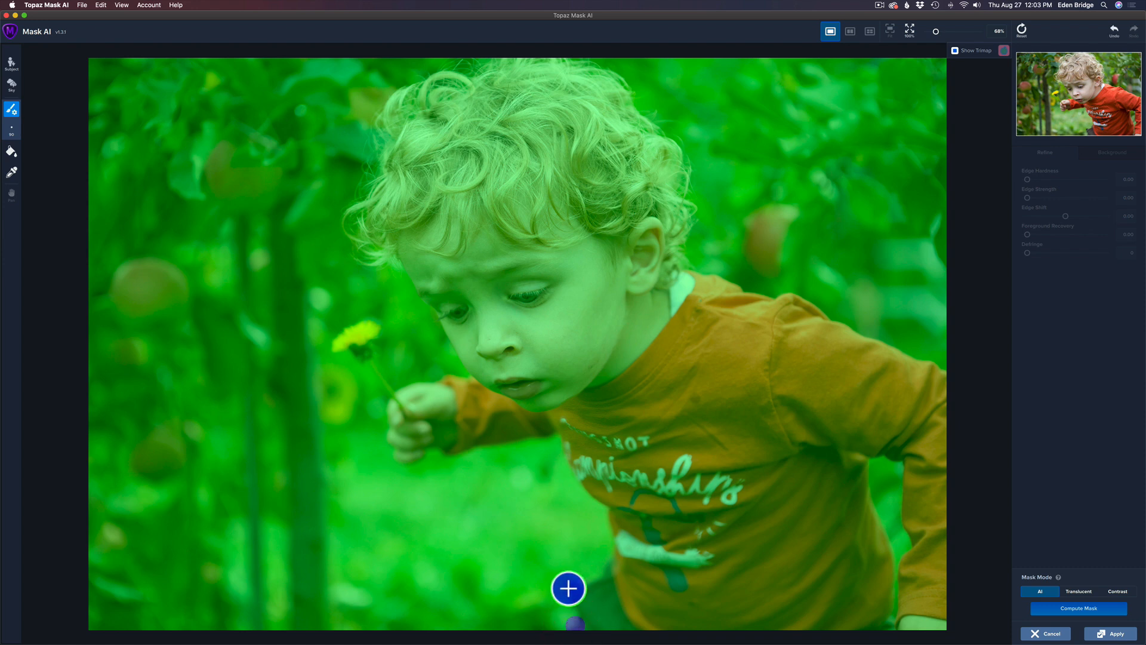
mouse_move(568, 588)
left_mouse_down()
mouse_move(614, 557)
mouse_move(607, 509)
mouse_move(580, 482)
mouse_move(566, 435)
mouse_move(432, 447)
mouse_move(411, 462)
mouse_move(391, 434)
mouse_move(391, 393)
mouse_move(467, 379)
mouse_move(416, 279)
mouse_move(405, 286)
mouse_move(398, 261)
mouse_move(362, 261)
mouse_move(343, 218)
mouse_move(389, 100)
mouse_move(477, 63)
left_mouse_up()
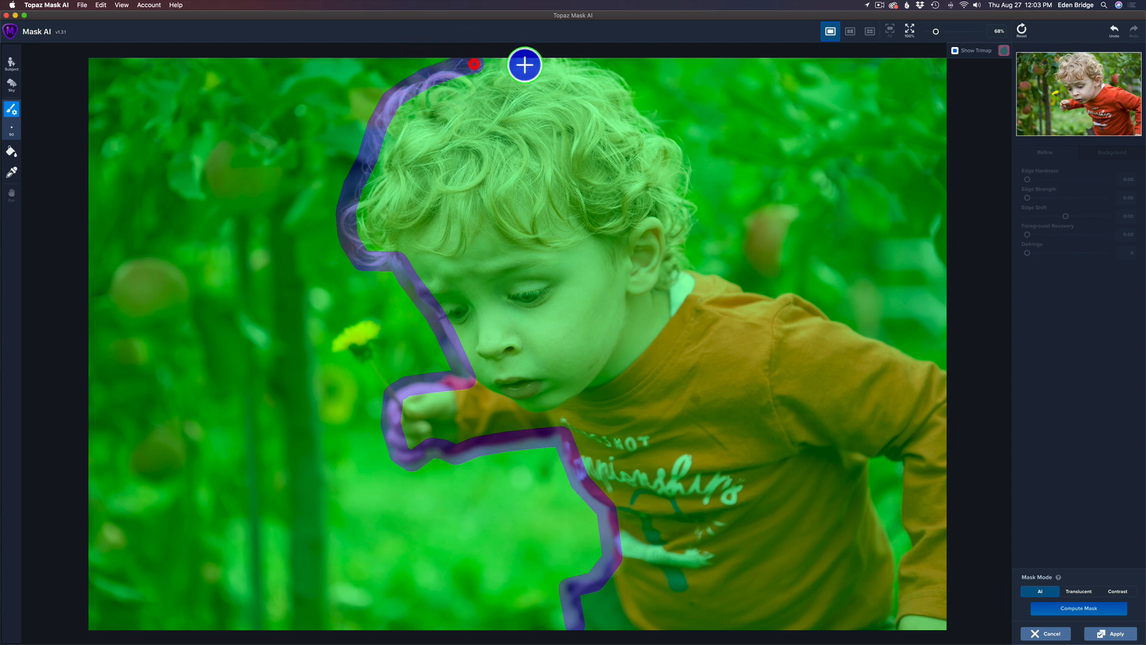
left_click(599, 64)
mouse_move(599, 64)
left_mouse_down()
mouse_move(684, 146)
mouse_move(689, 247)
mouse_move(763, 294)
mouse_move(808, 297)
mouse_move(854, 330)
mouse_move(921, 346)
mouse_move(946, 366)
left_mouse_up()
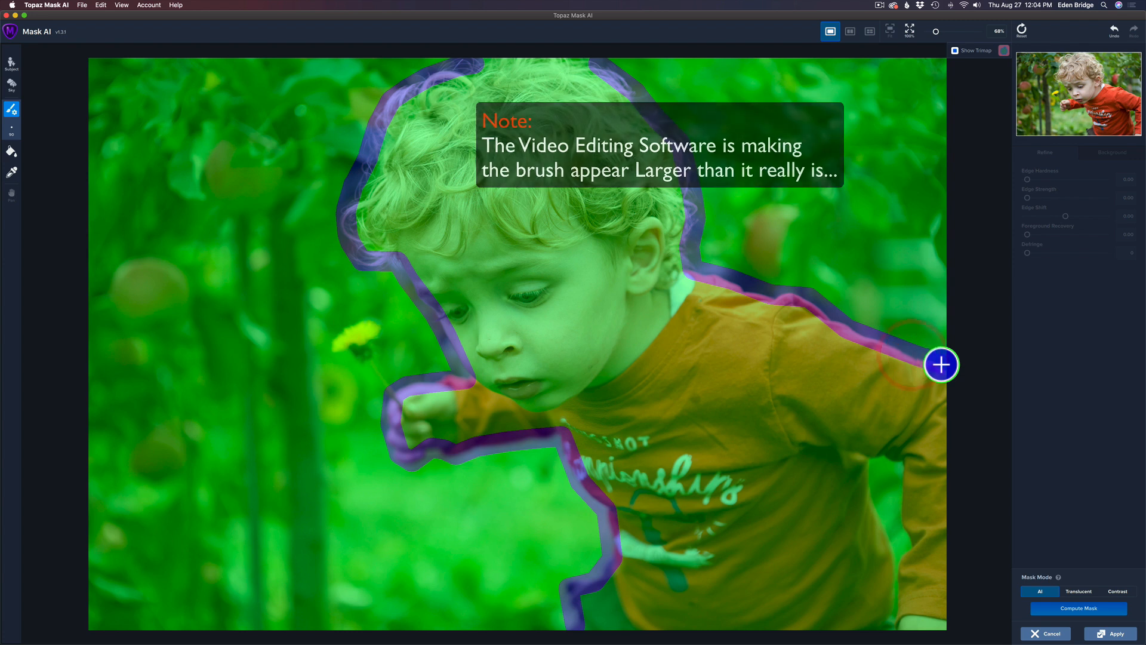
mouse_move(871, 462)
left_mouse_down()
mouse_move(894, 556)
mouse_move(907, 554)
mouse_move(893, 555)
mouse_move(913, 546)
mouse_move(902, 470)
mouse_move(880, 456)
mouse_move(912, 450)
mouse_move(898, 565)
left_mouse_up()
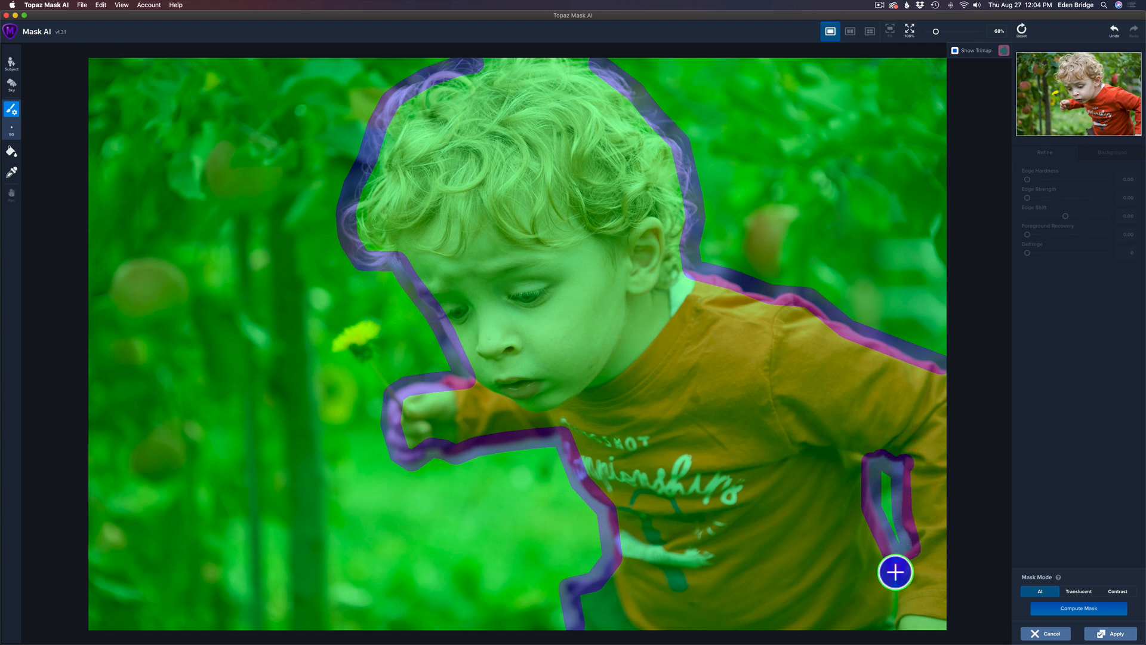
left_click_drag(896, 609, 888, 561)
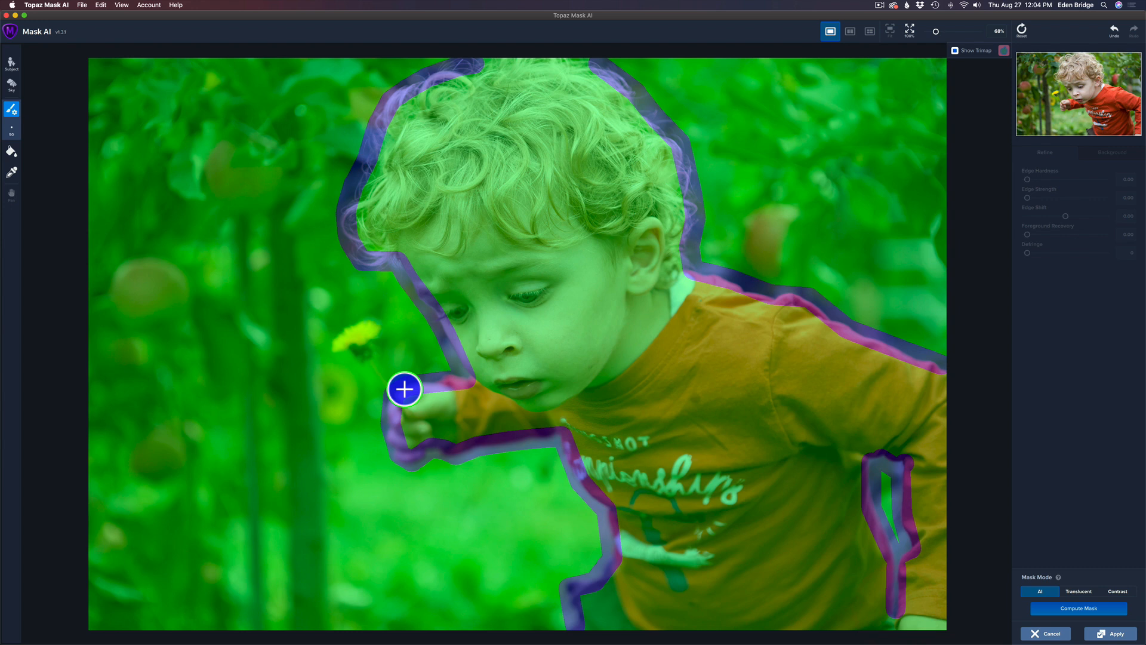
Paint a thin blue edge outline around the yellow flower and along its stem with a smaller brush
key("bracketleft")
key("bracketleft")
key("bracketleft")
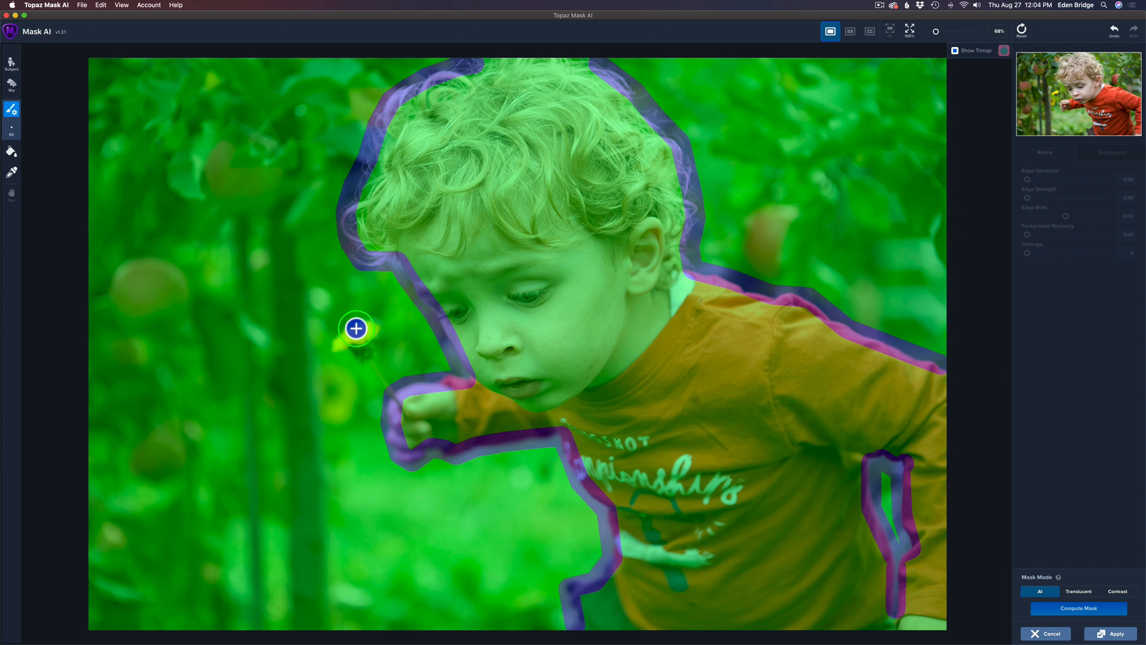
mouse_move(356, 327)
left_mouse_down()
mouse_move(334, 347)
mouse_move(371, 365)
mouse_move(388, 392)
mouse_move(370, 352)
mouse_move(379, 326)
mouse_move(343, 346)
left_mouse_up()
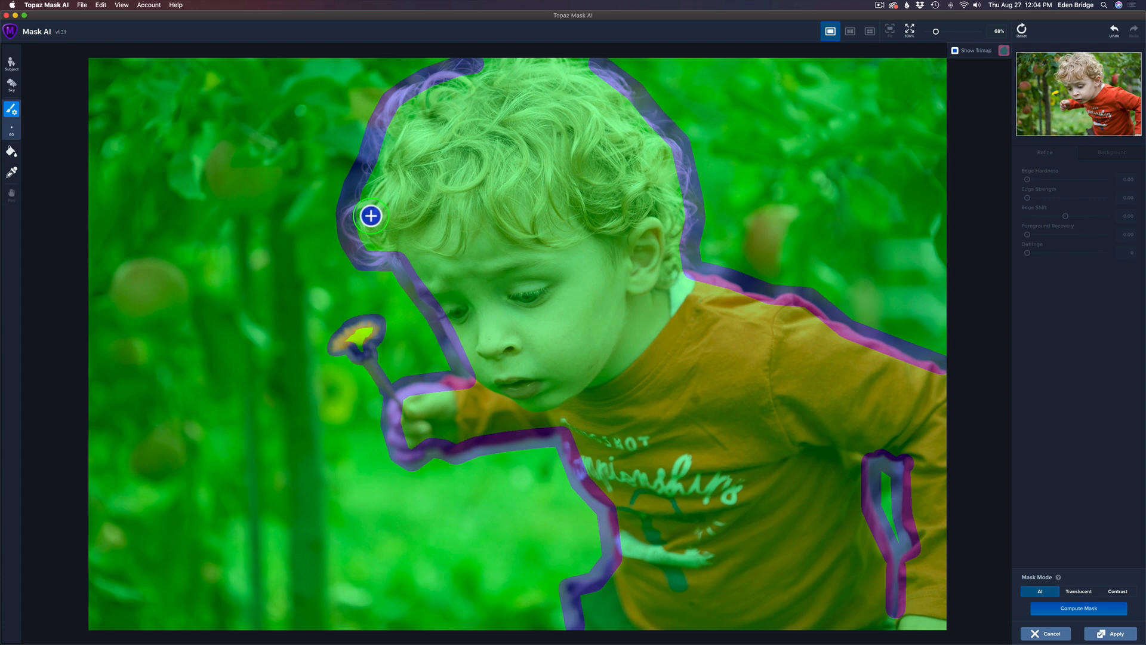
Widen the blue edge band over the boy's outer curls and the top of his hair with a much larger brush
key("bracketright")
key("bracketright")
key("bracketright")
key("bracketright")
key("bracketright")
key("bracketright")
key("bracketright")
key("bracketright")
key("bracketright")
key("bracketright")
key("bracketright")
key("bracketright")
key("bracketright")
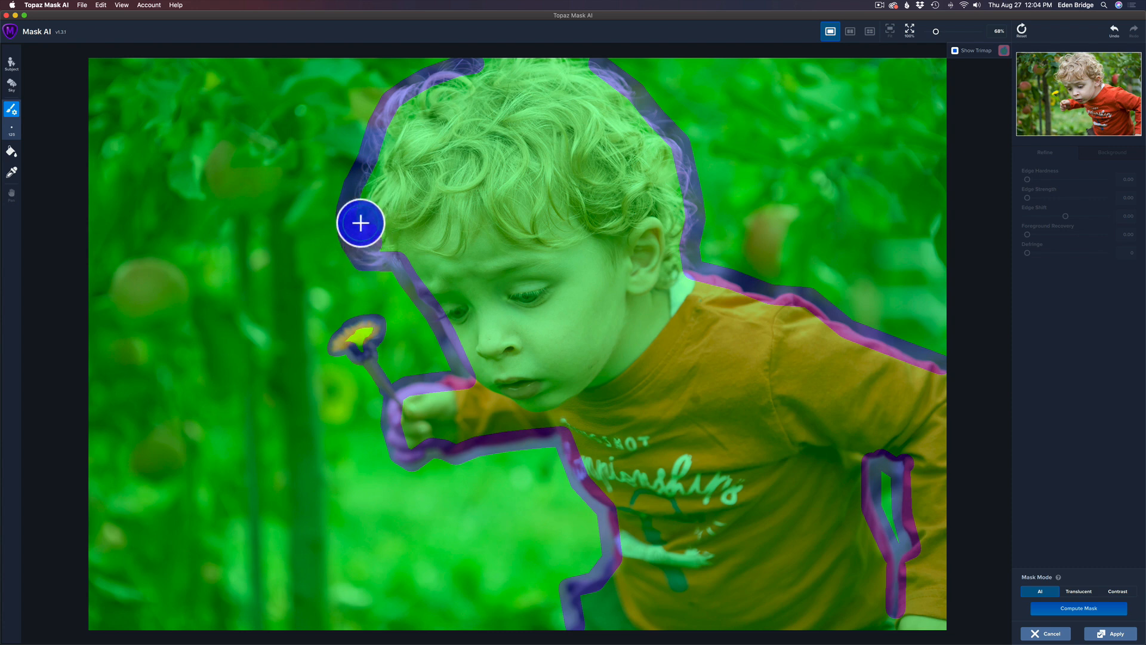
mouse_move(361, 223)
left_mouse_down()
mouse_move(396, 118)
mouse_move(489, 56)
mouse_move(445, 90)
mouse_move(525, 55)
mouse_move(592, 59)
mouse_move(568, 62)
left_mouse_up()
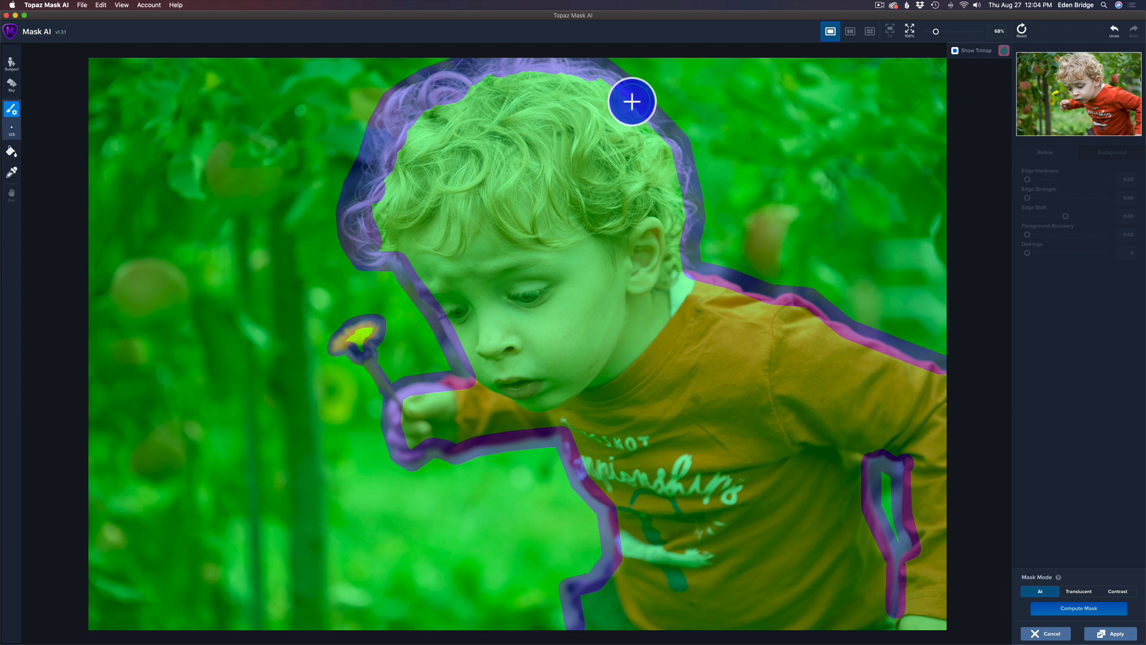
left_click(658, 132)
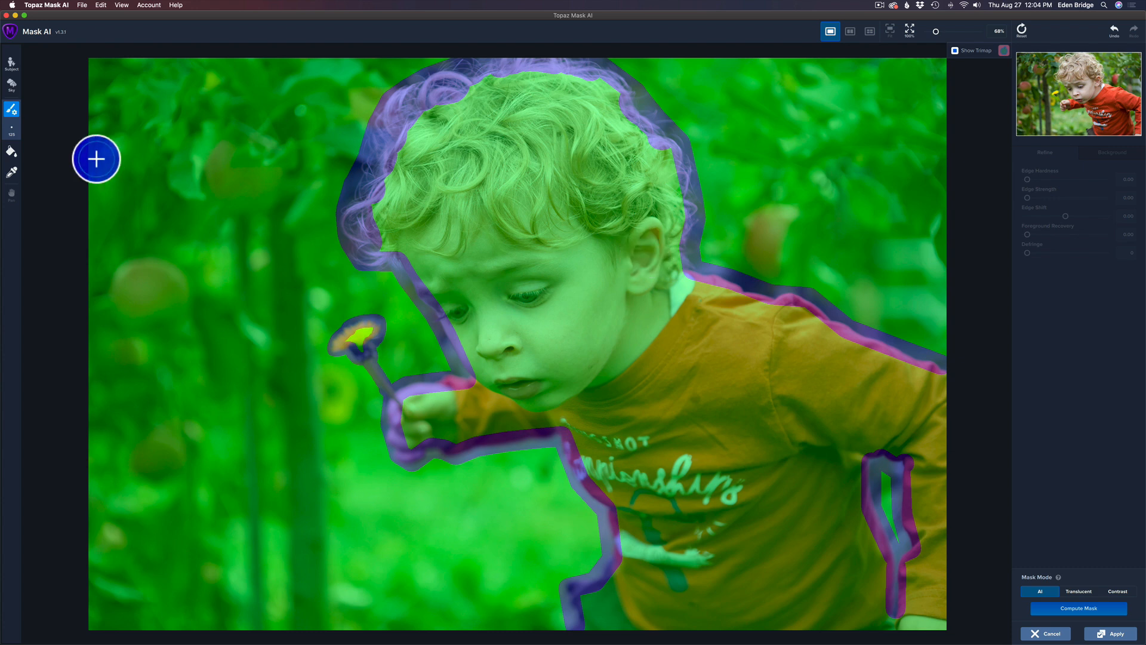
Fill the background on both sides of the boy and the gap beside his arm with the red cut colour
left_click(10, 153)
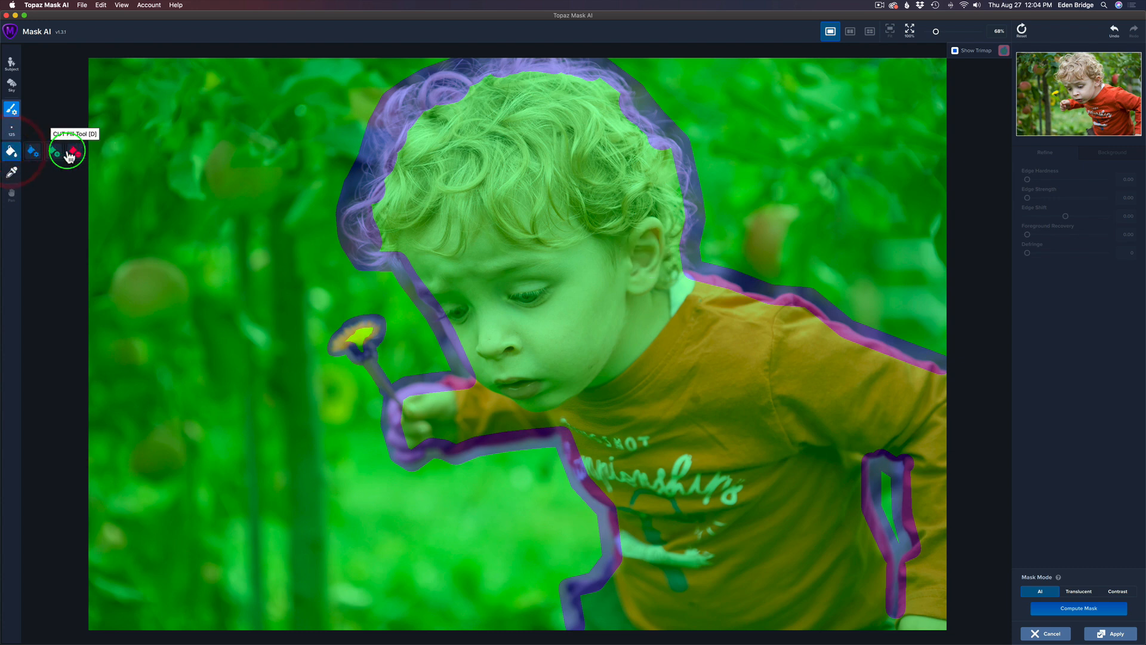
left_click(66, 151)
left_click(173, 162)
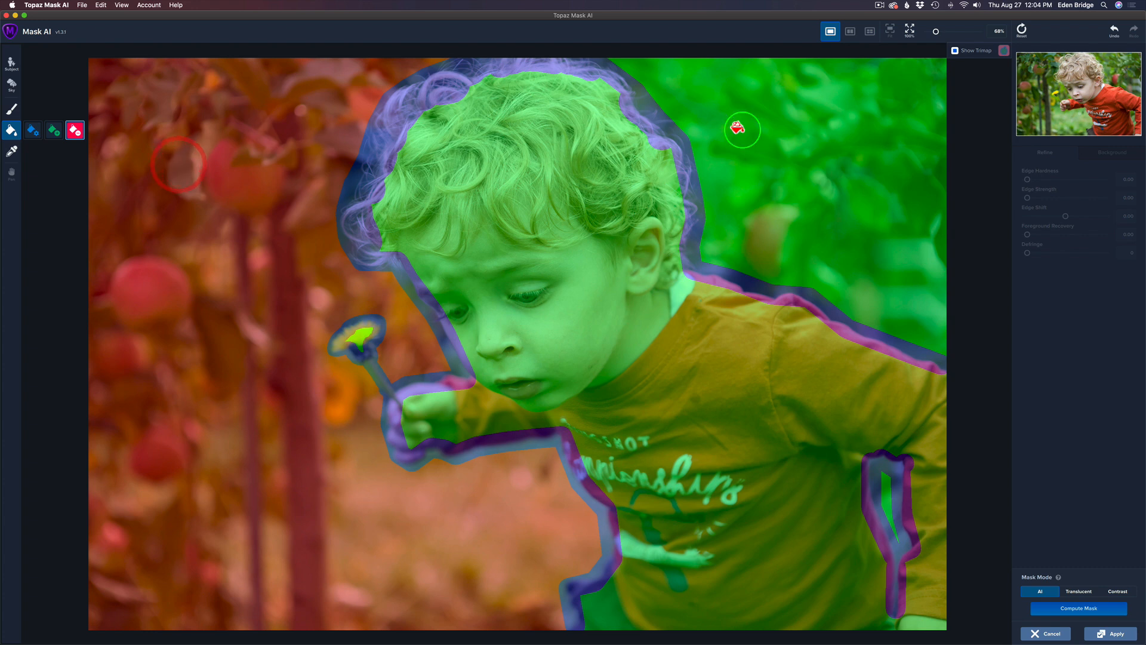
left_click(843, 122)
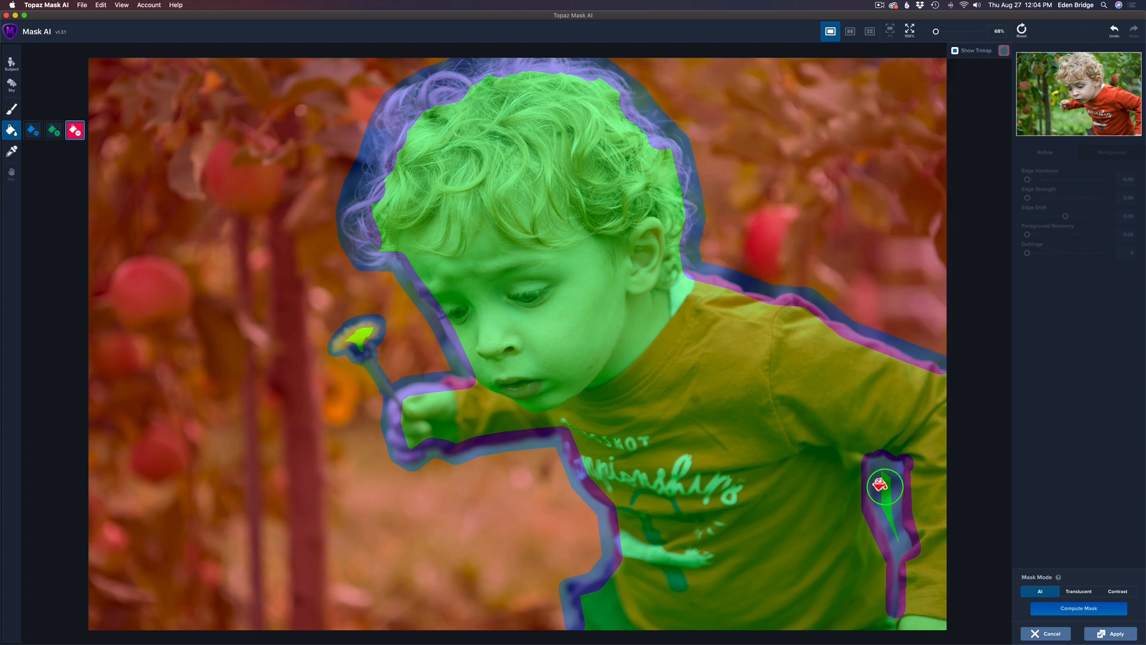
left_click(882, 485)
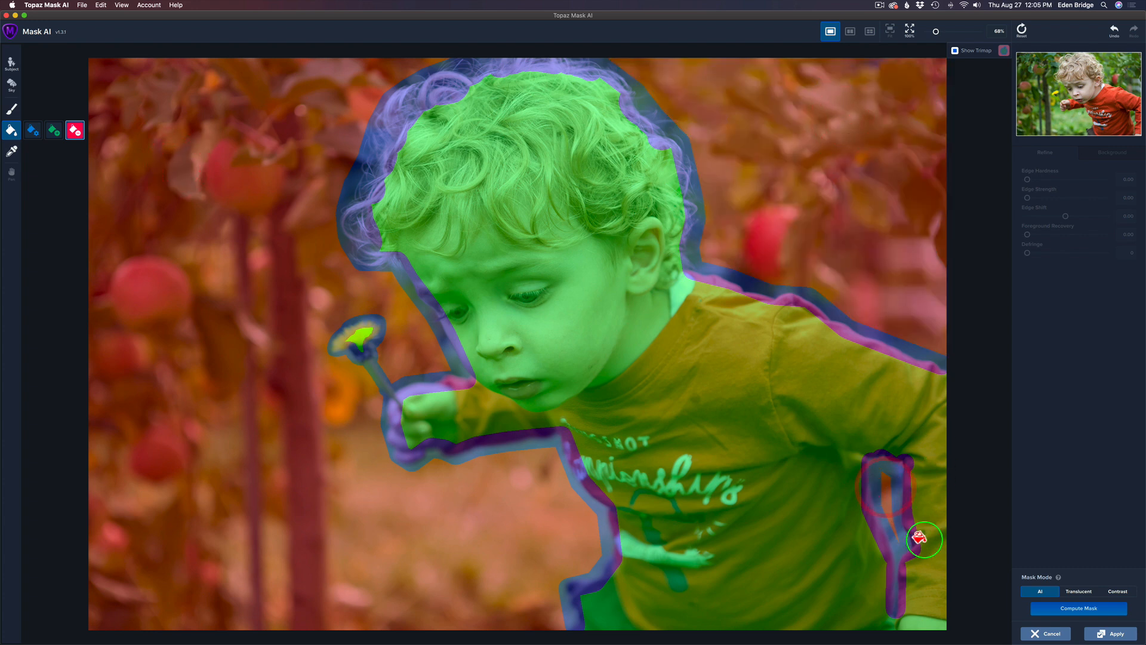
Compute the mask in AI mode and hide the trimap overlay
left_click(1077, 615)
left_click(1048, 591)
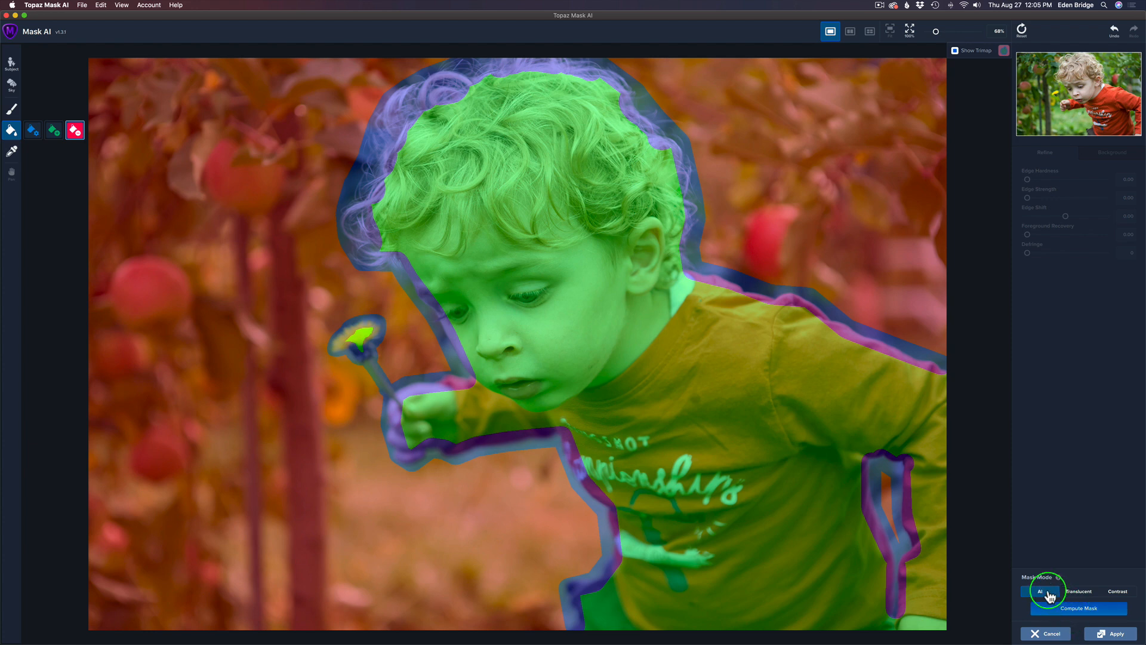
left_click(1069, 611)
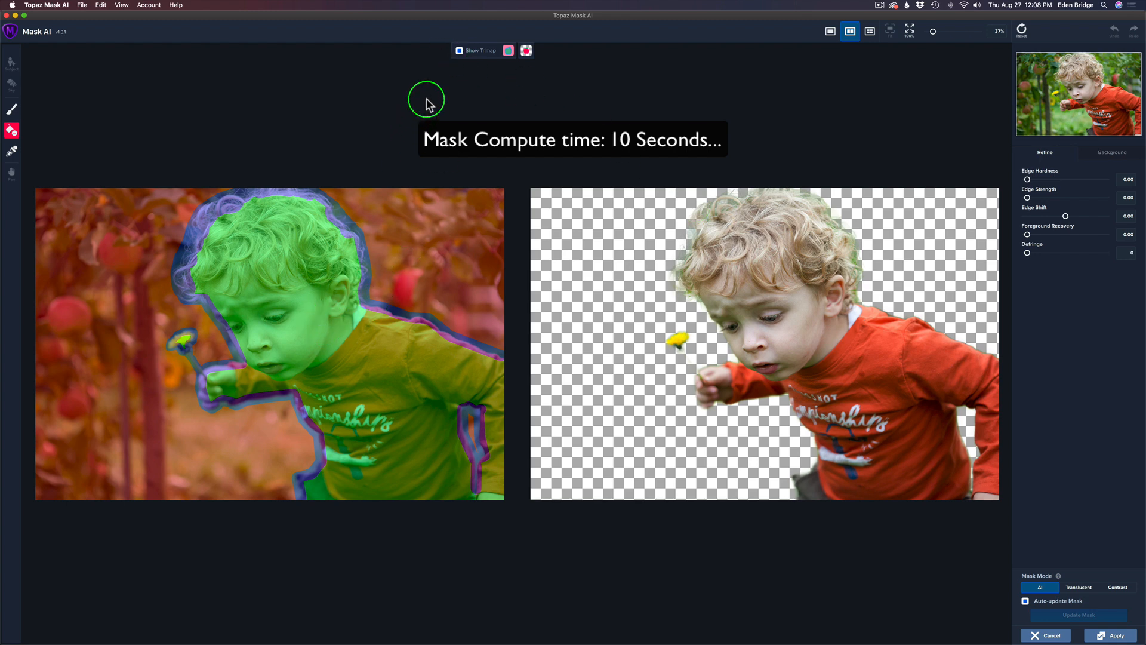
left_click(459, 50)
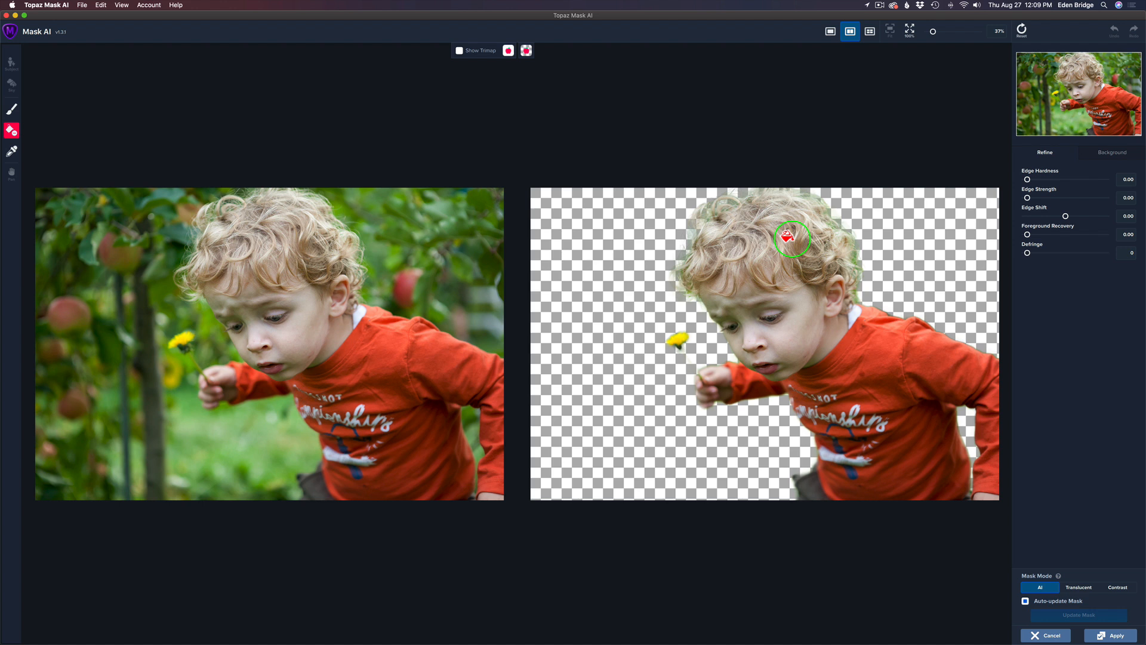
Replace the transparent background with a blurred one and set its blur strength to 26
left_click(1113, 153)
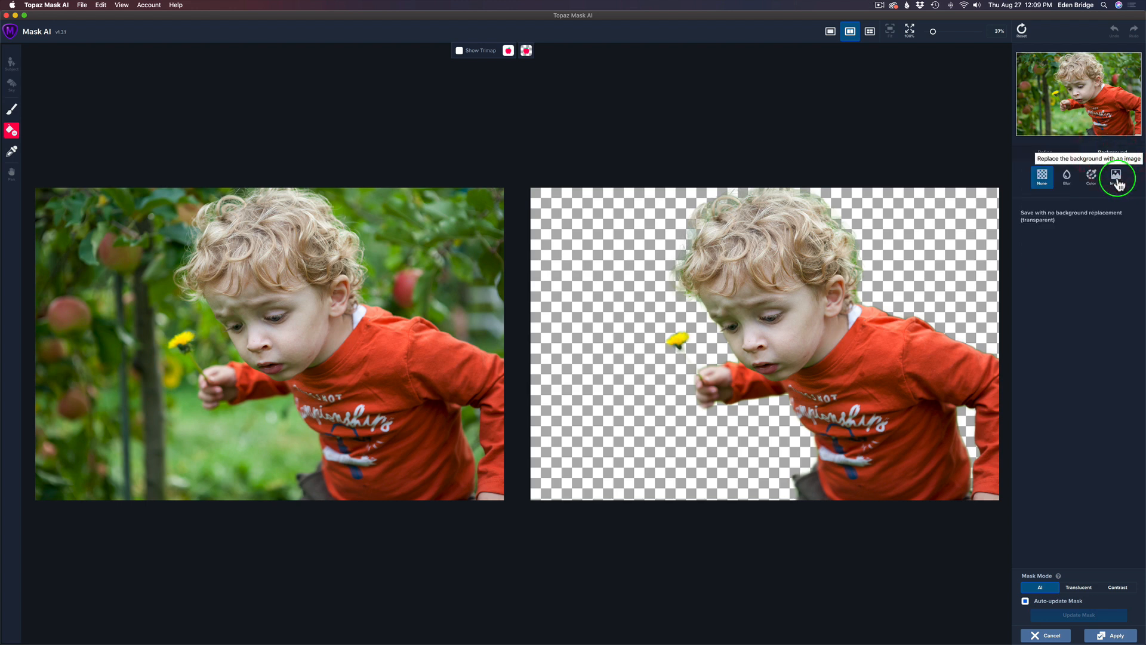
left_click(1068, 176)
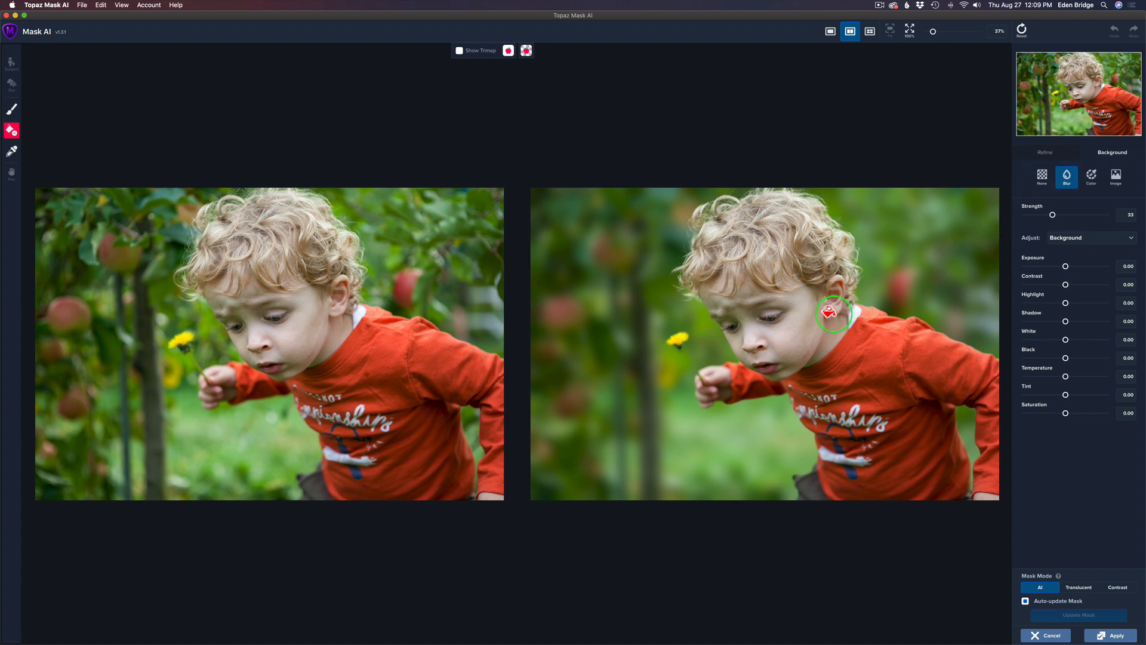
scroll(834, 314, "up", 3)
scroll(833, 315, "down", 2)
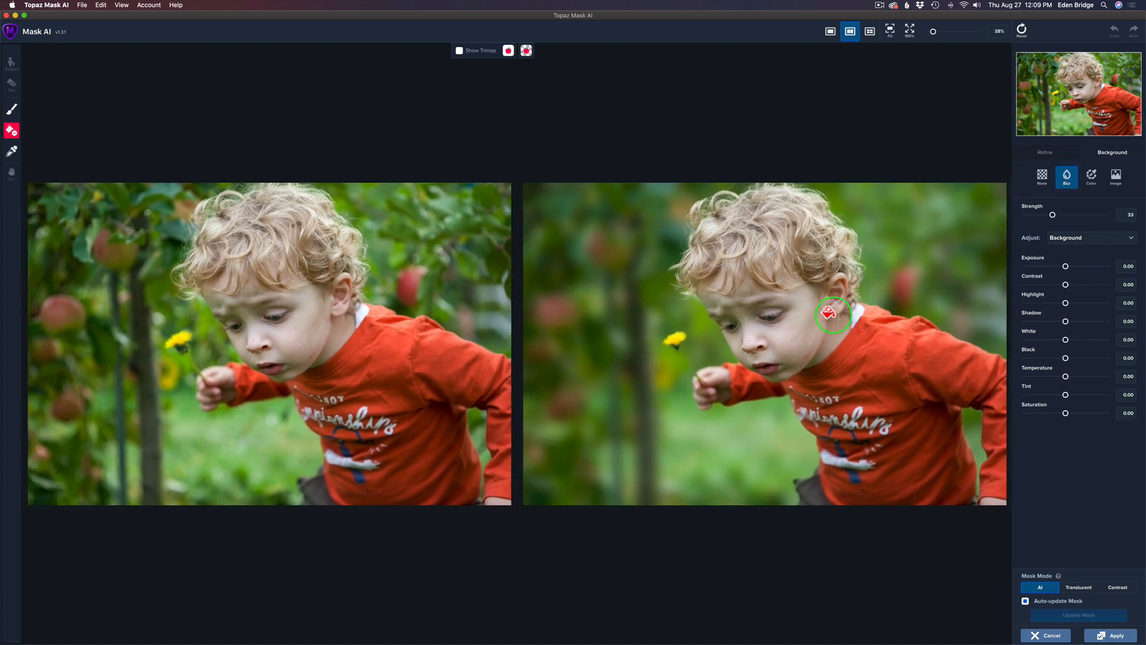
scroll(834, 313, "up", 2)
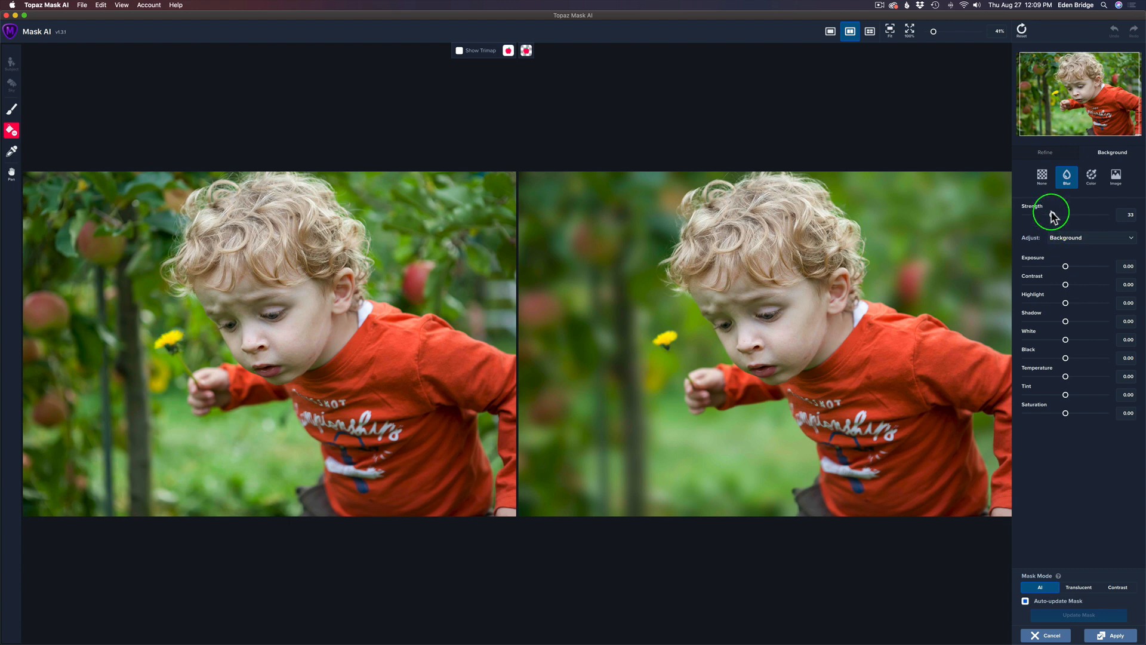
left_click_drag(1050, 216, 1024, 216)
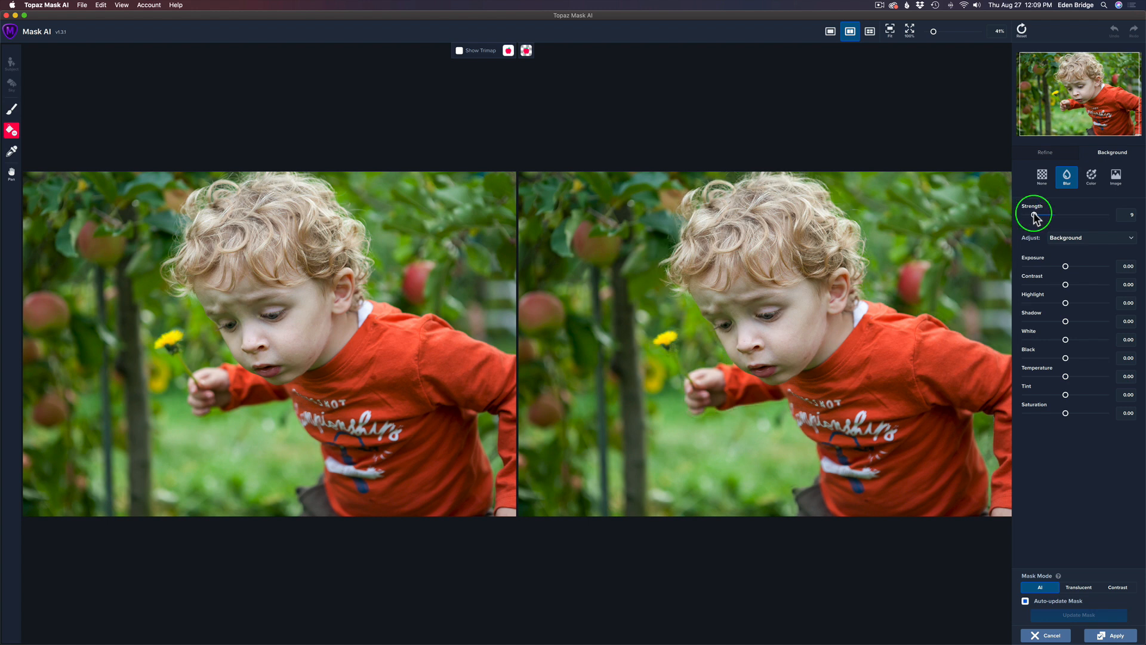
left_click_drag(1042, 220, 1046, 220)
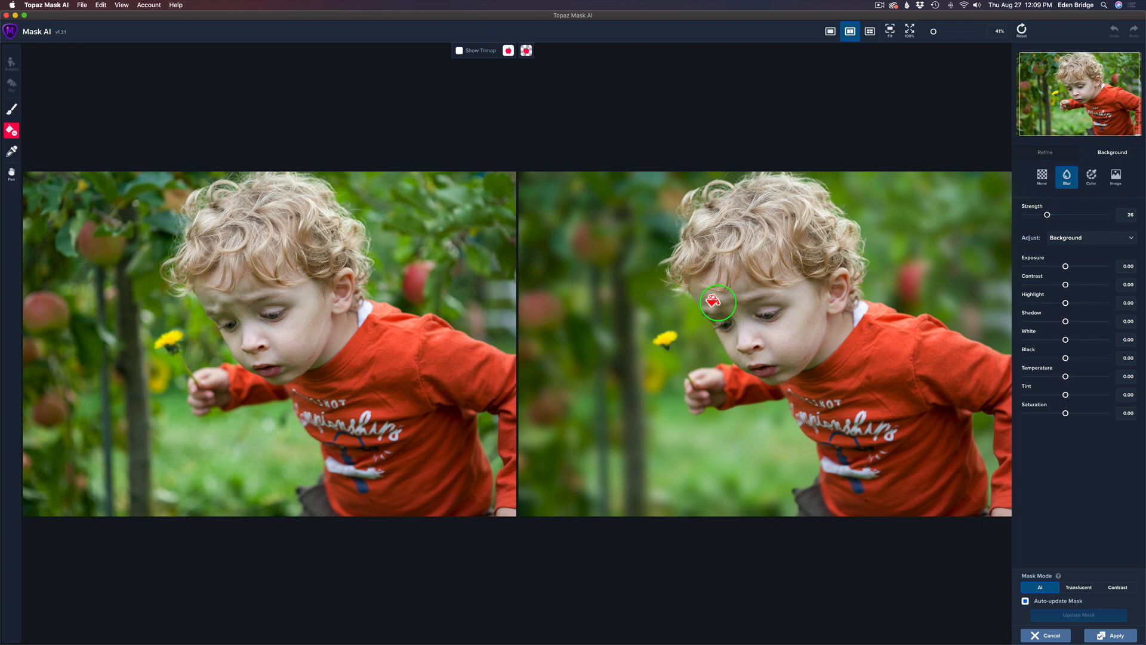
Restore the missing flower stem between blossom and hand by painting it with a small green keep brush
scroll(716, 302, "up", 5)
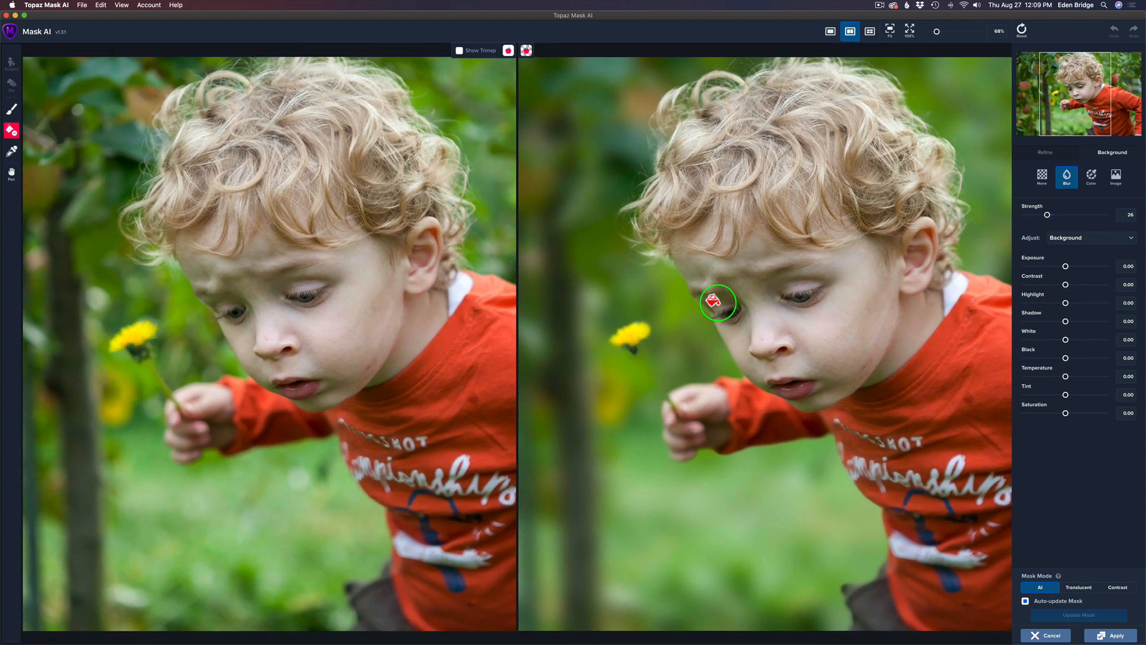
scroll(717, 302, "up", 1)
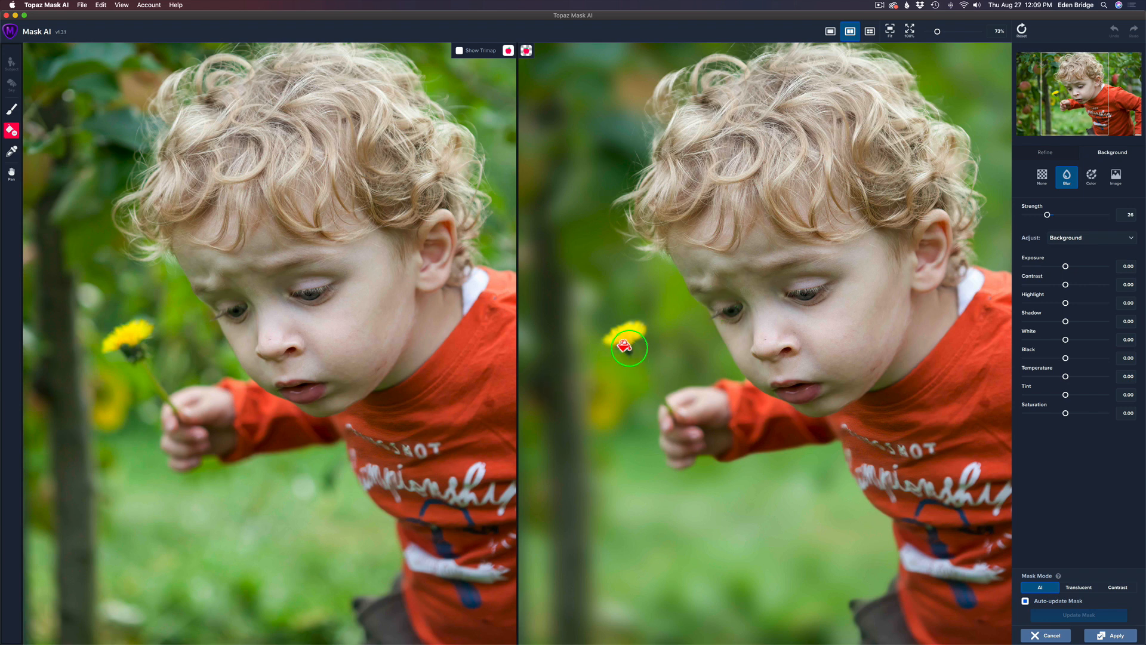
left_click(13, 112)
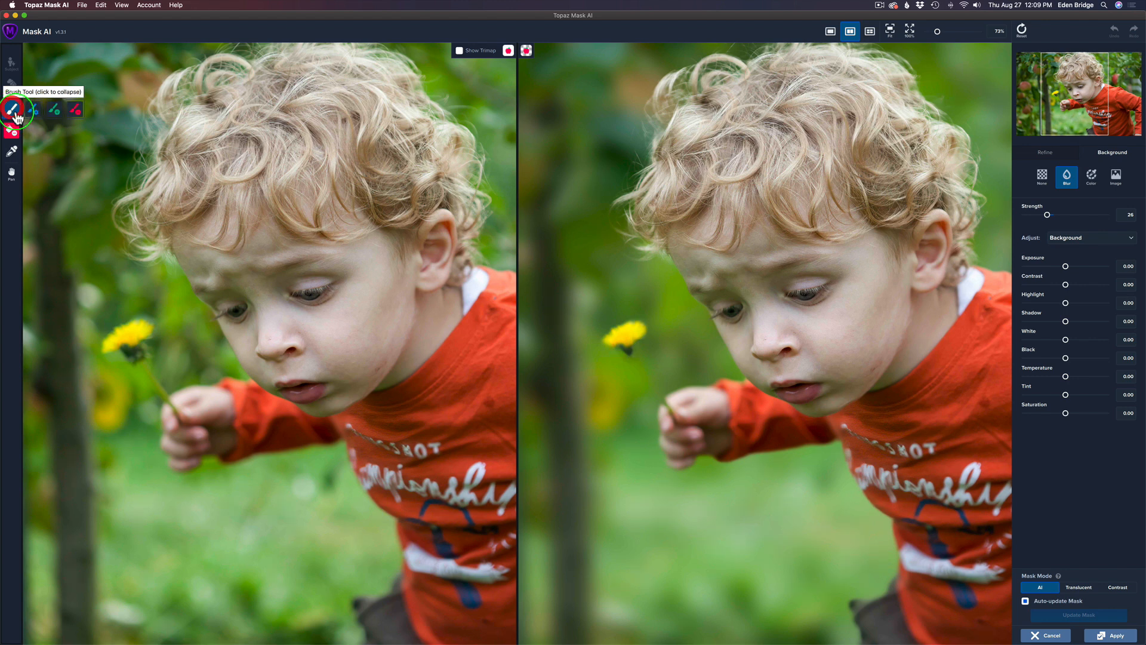
left_click(54, 113)
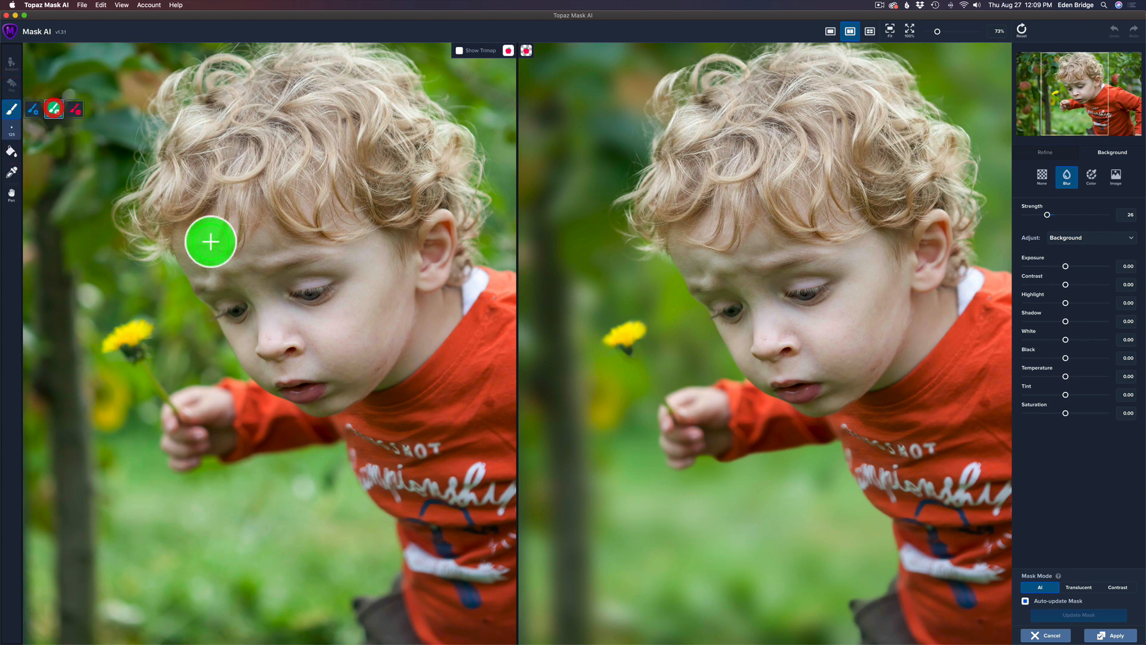
key("bracketleft")
key("bracketleft")
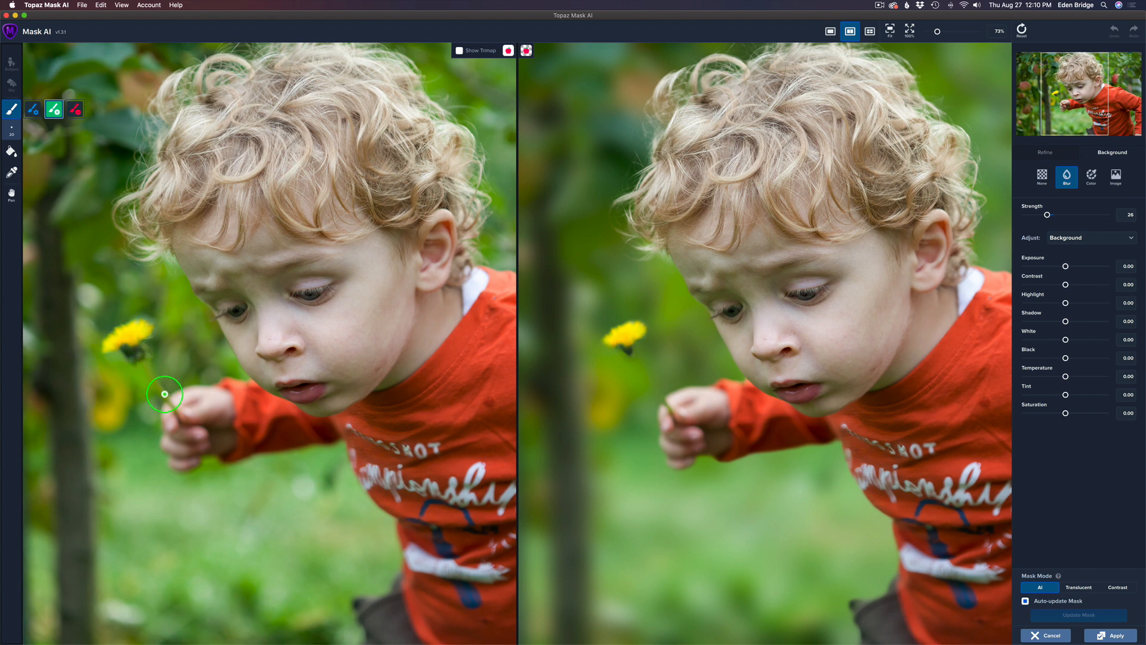
left_click(165, 394)
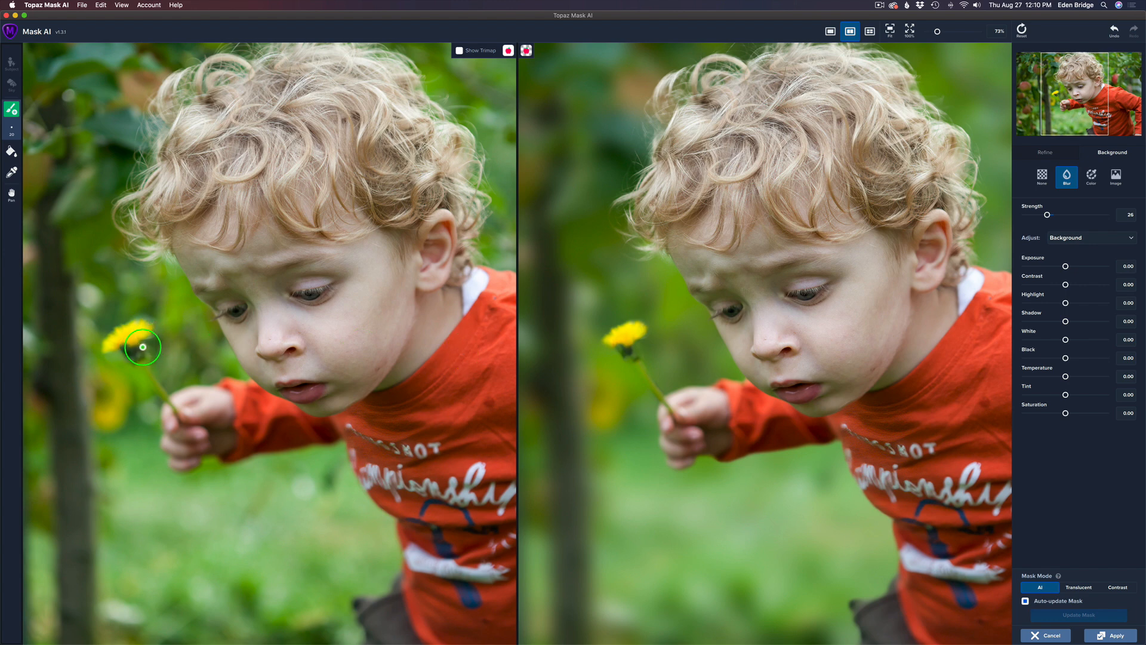
left_click(136, 348)
Refine the flower's mask, trimming beside the stem with the cut brush and restoring stem and blossom edges with the keep brush
key("alt")
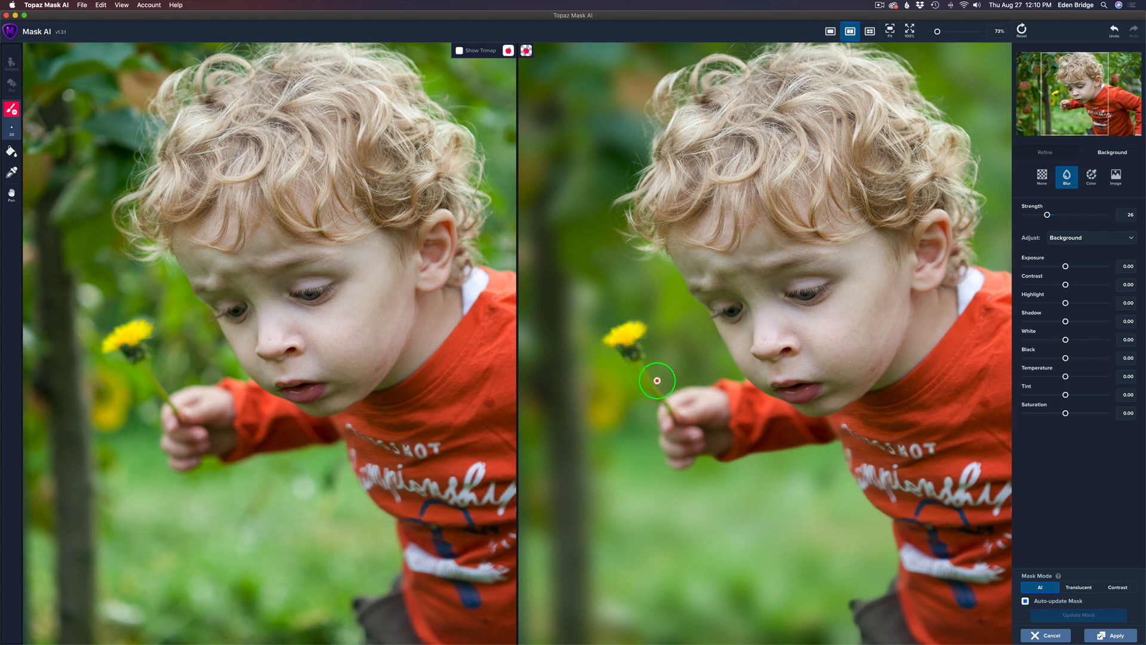
left_click_drag(662, 389, 664, 373)
key("q")
left_click_drag(650, 375, 657, 395)
left_click_drag(104, 345, 125, 352)
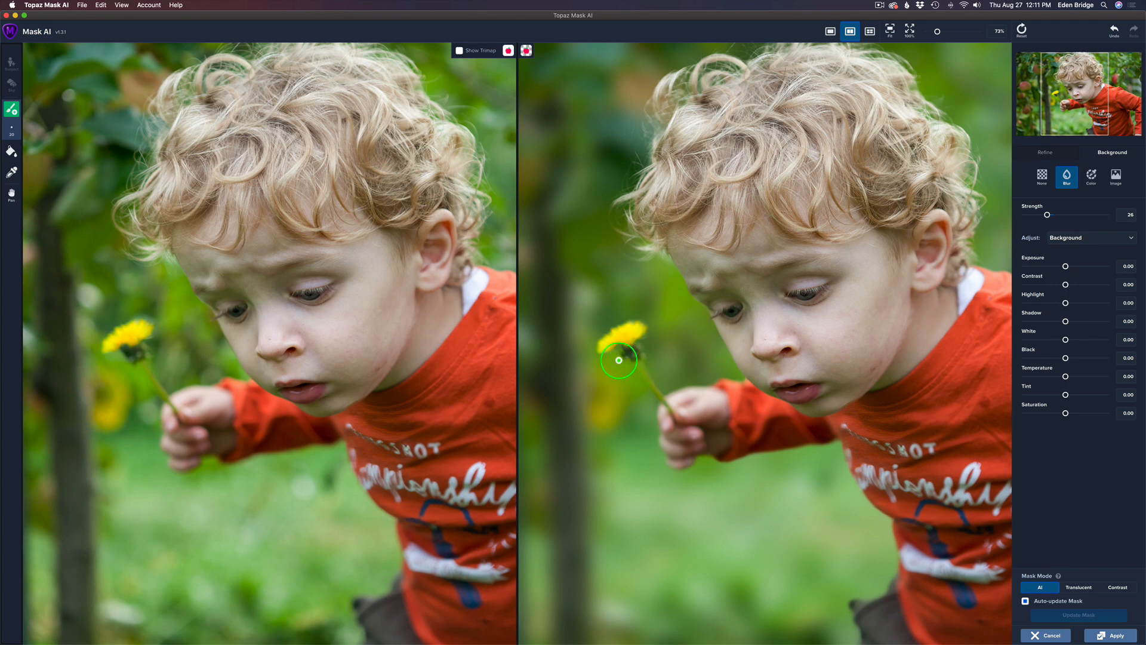
mouse_move(617, 361)
left_mouse_down()
mouse_move(619, 346)
mouse_move(631, 354)
left_mouse_up()
left_click(633, 360)
Set the background blur strength to 31 while viewing the whole photo
scroll(839, 286, "down", 2)
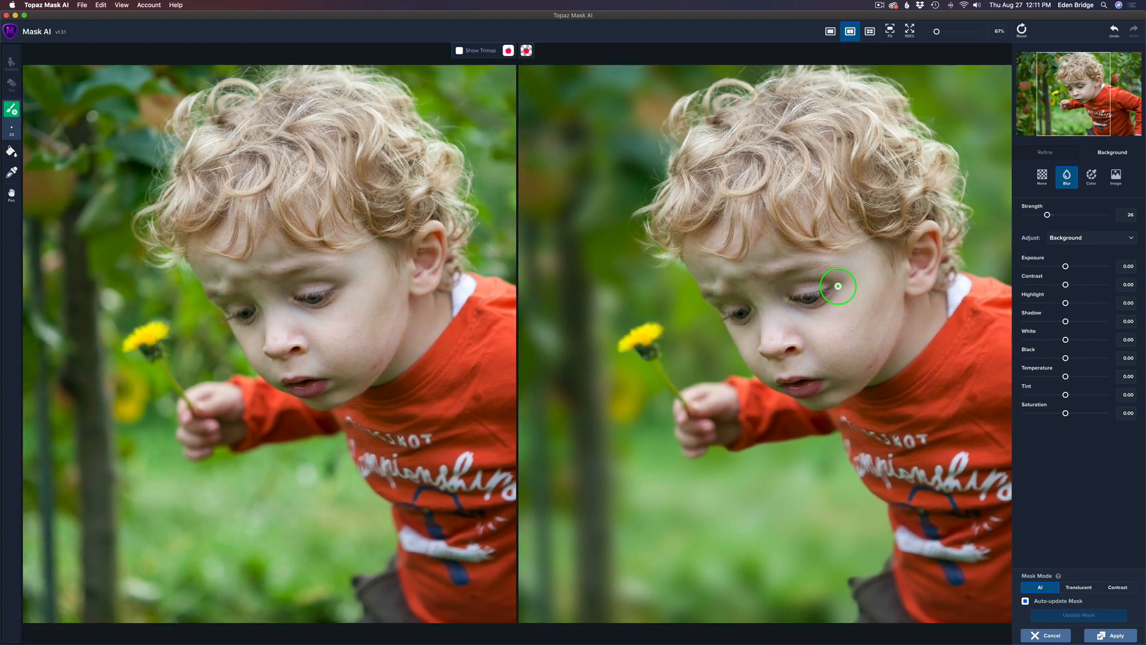
scroll(838, 286, "up", 2)
scroll(839, 286, "down", 1)
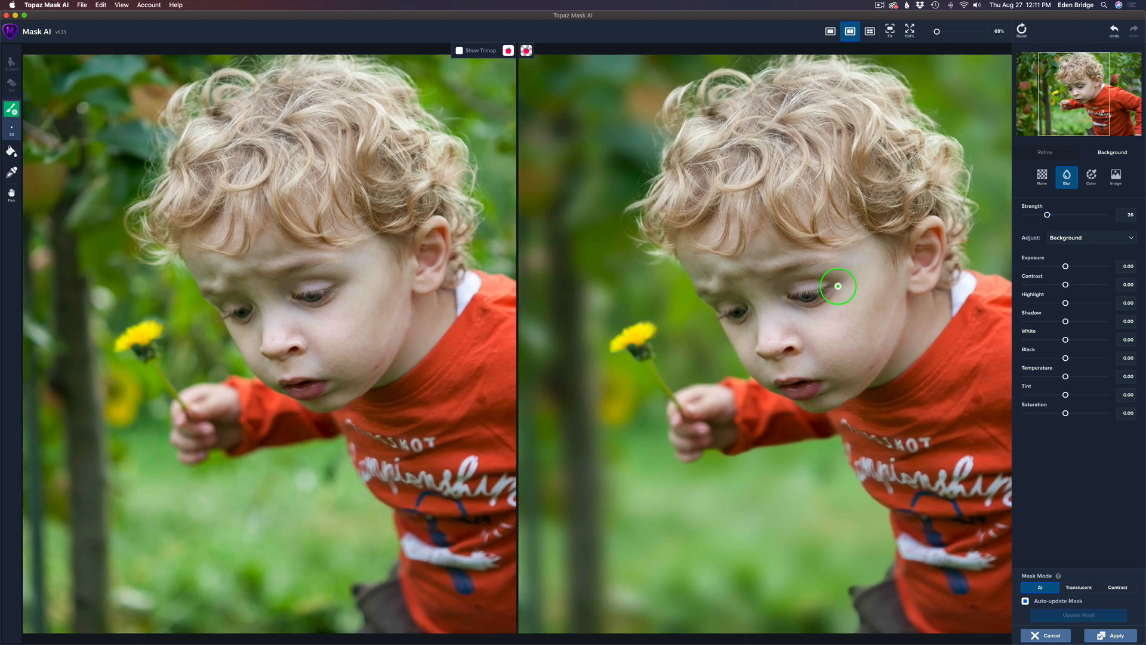
scroll(838, 286, "down", 5)
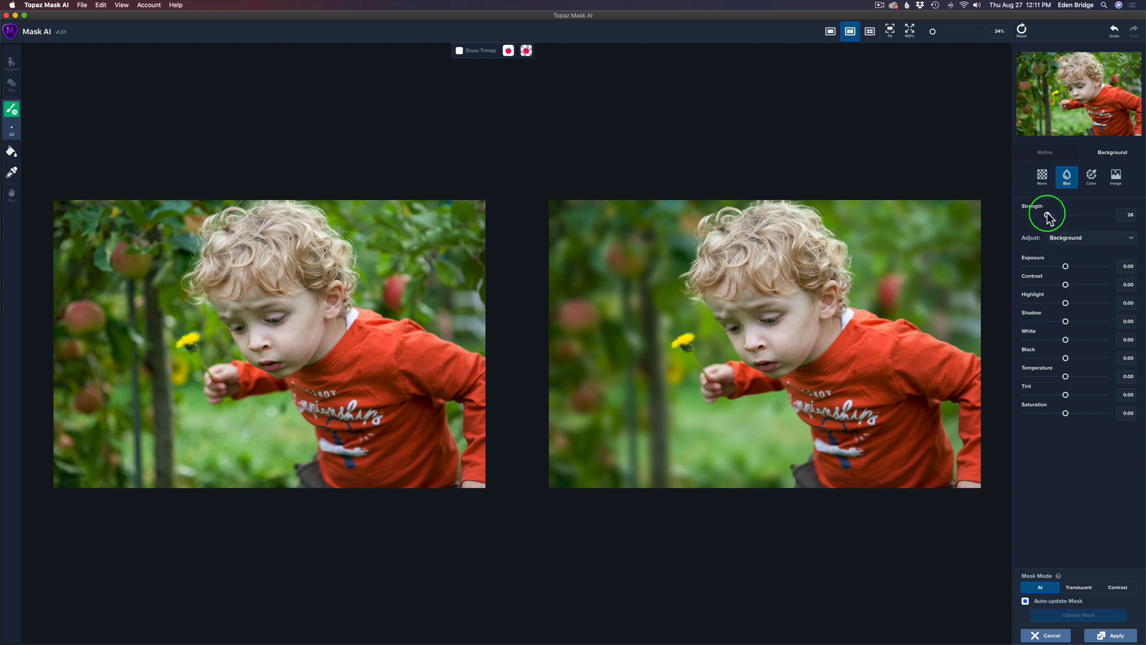
left_click_drag(1048, 216, 1054, 218)
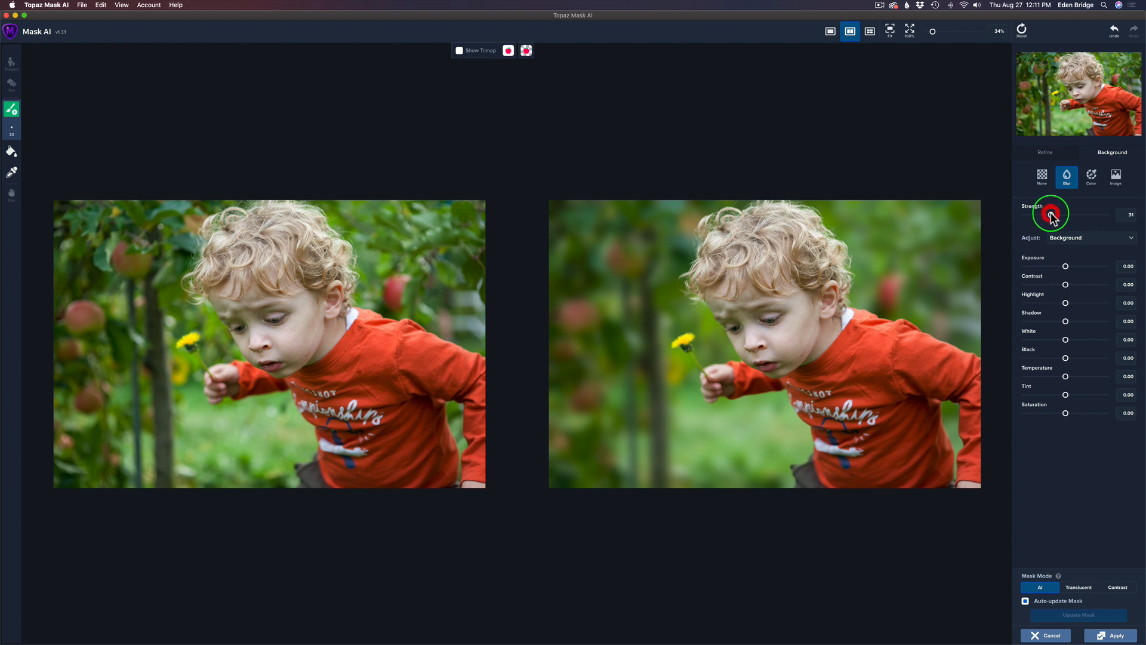
Set the foreground exposure to 0.02 and apply the image to Photoshop as a composite
left_click(1132, 243)
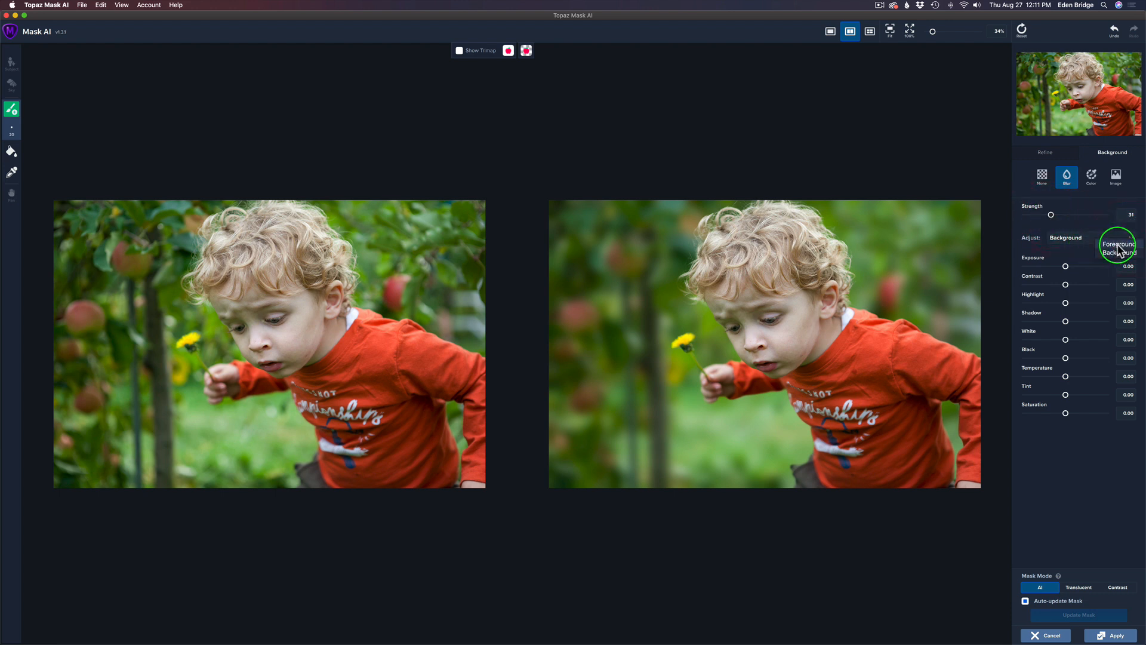
left_click(1117, 245)
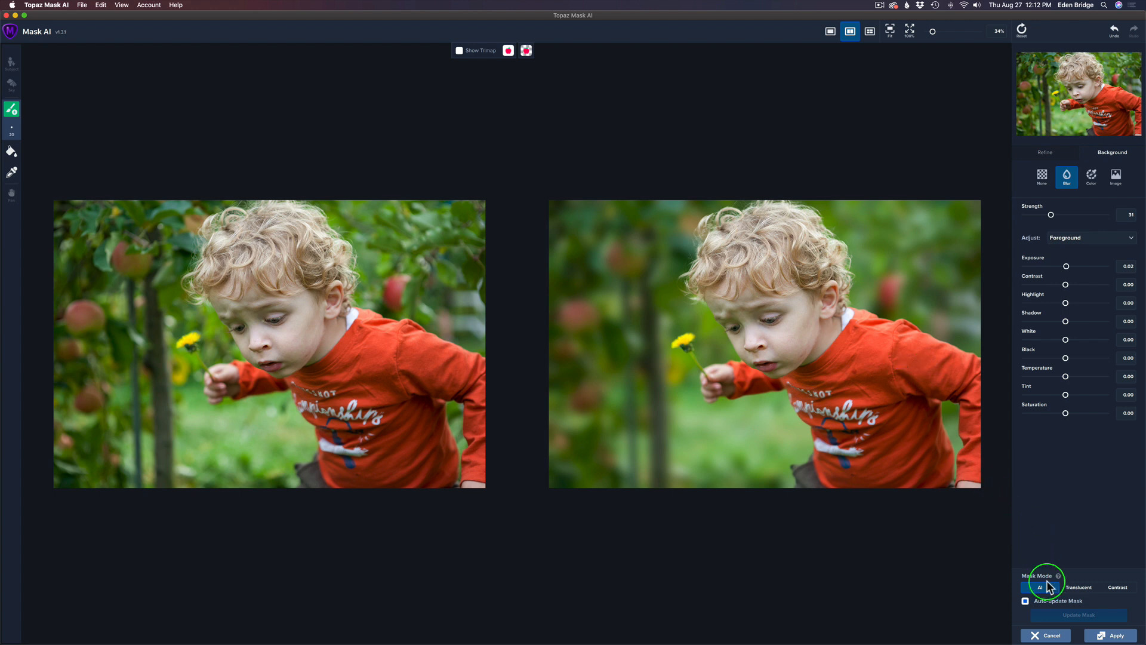
left_click(1117, 636)
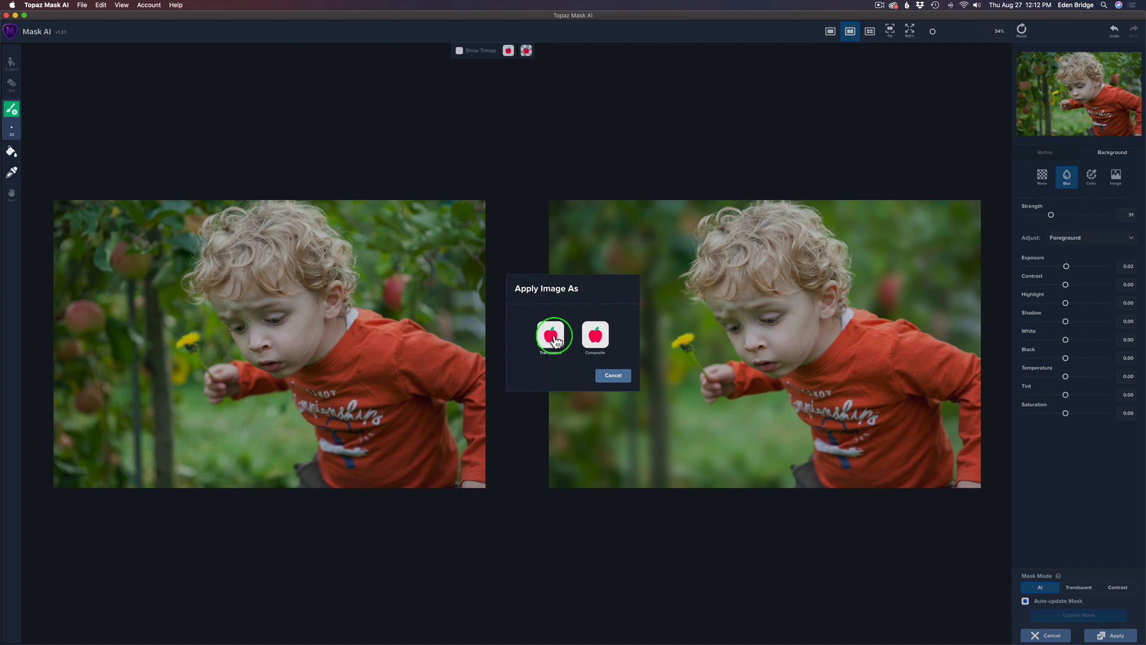
left_click(597, 335)
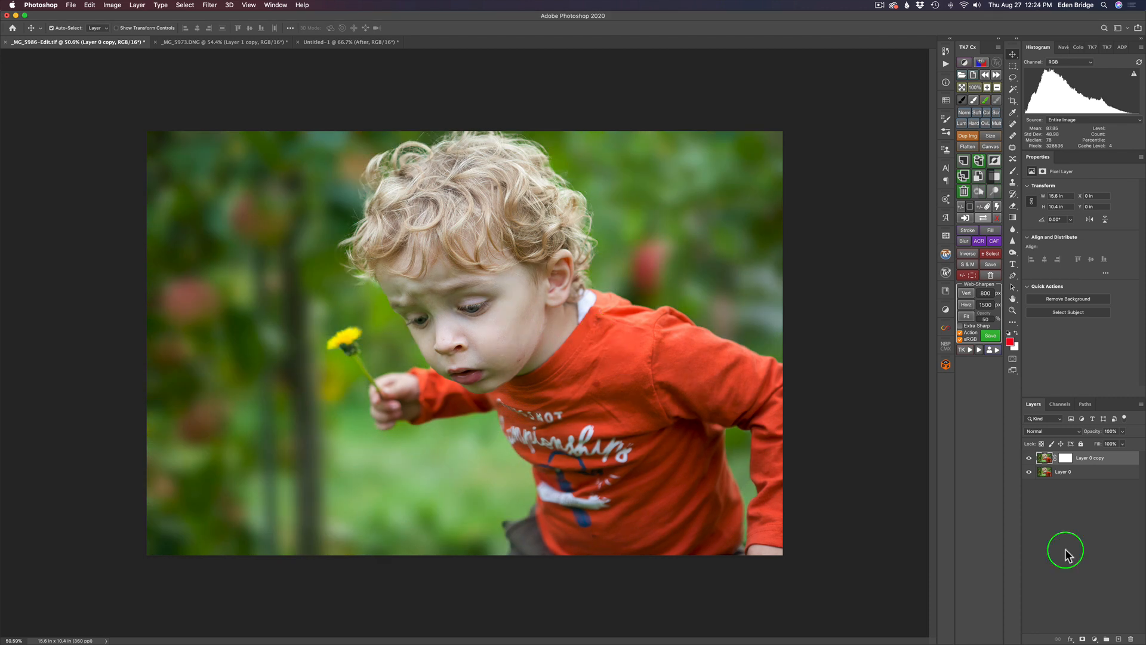
Compare the Layer 0 copy composite with the original photo and examine the boy's hair and flower edges up close
left_click(1029, 458)
left_click(1029, 459)
scroll(548, 241, "up", 5)
scroll(548, 241, "up", 3)
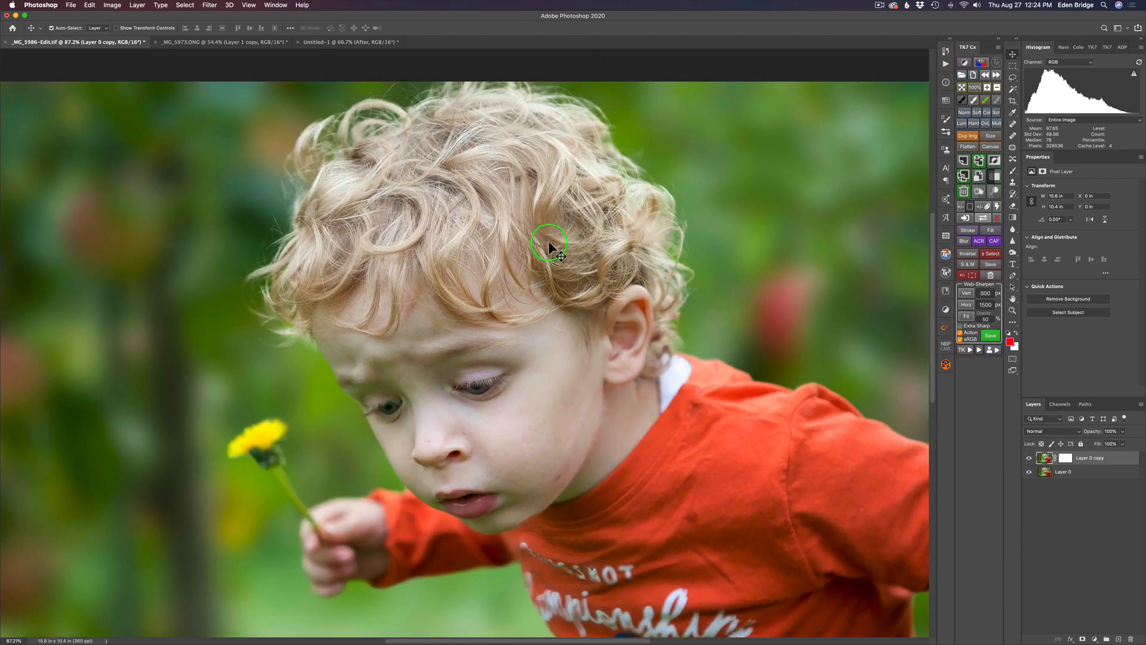
Hide and reshow the Layer 0 copy composite to compare the boy's curls with the original photo
scroll(548, 241, "left", 1)
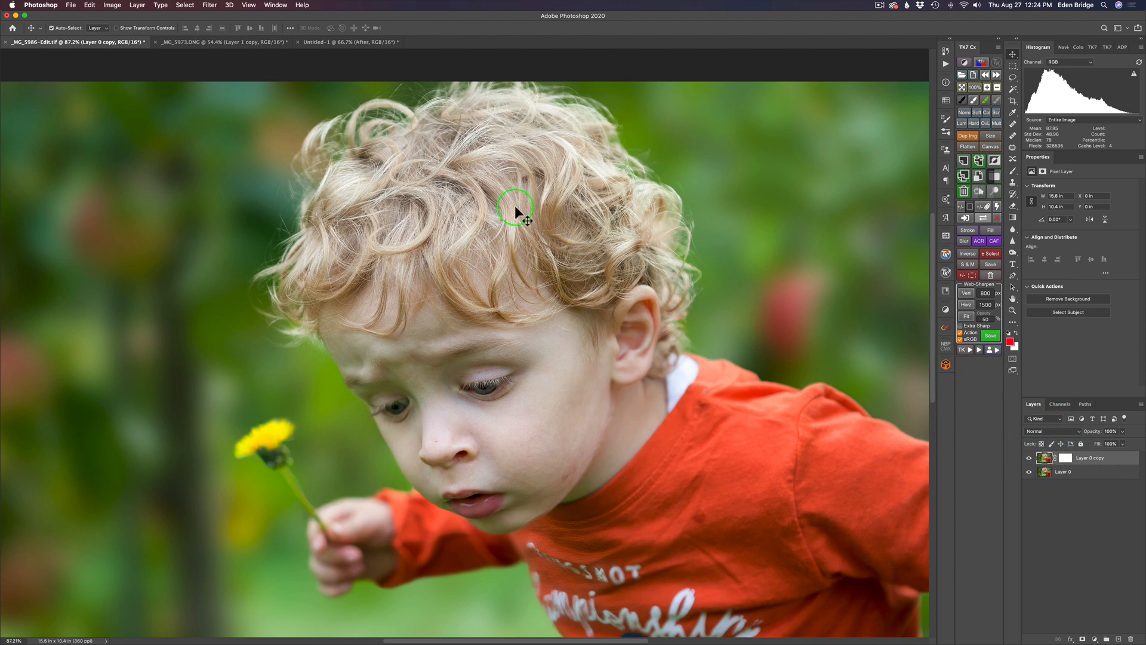
left_click(1029, 458)
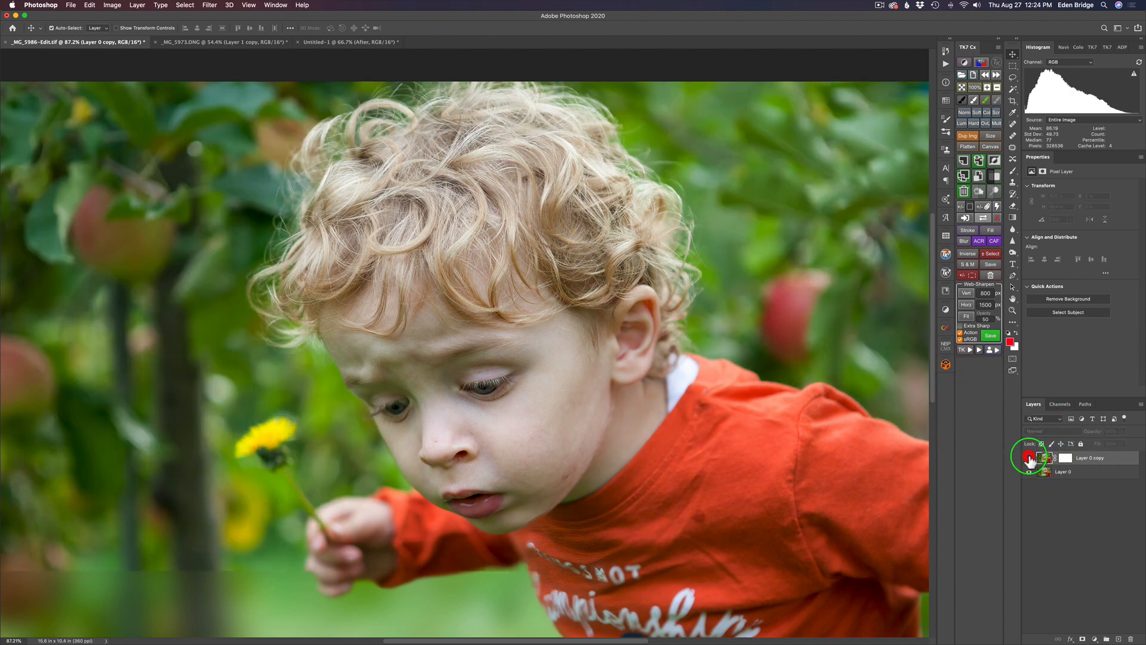
left_click(1029, 458)
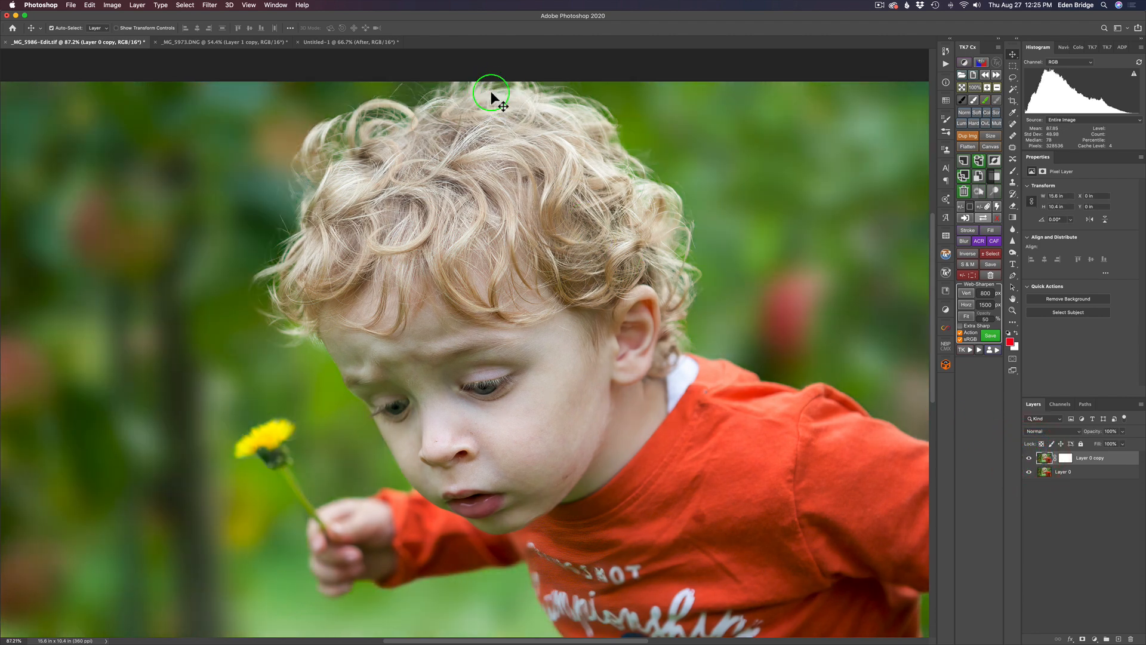
Paint black at 30% brush opacity on the Layer 0 copy mask over the hair at the crown, checking against the original
left_click(1066, 459)
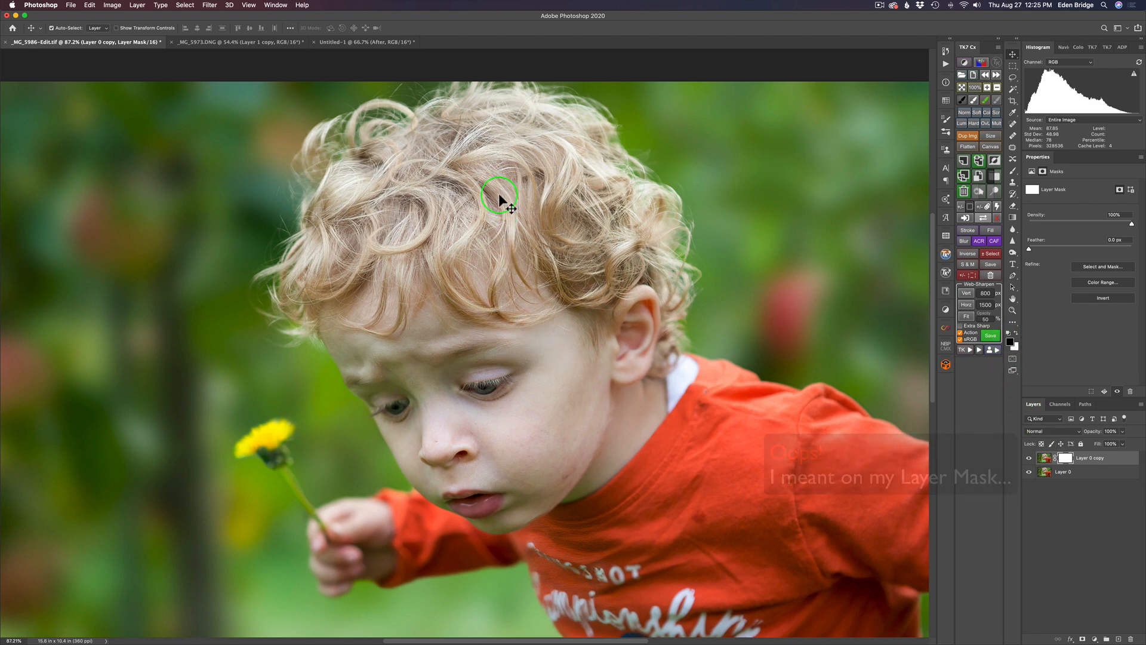
key("b")
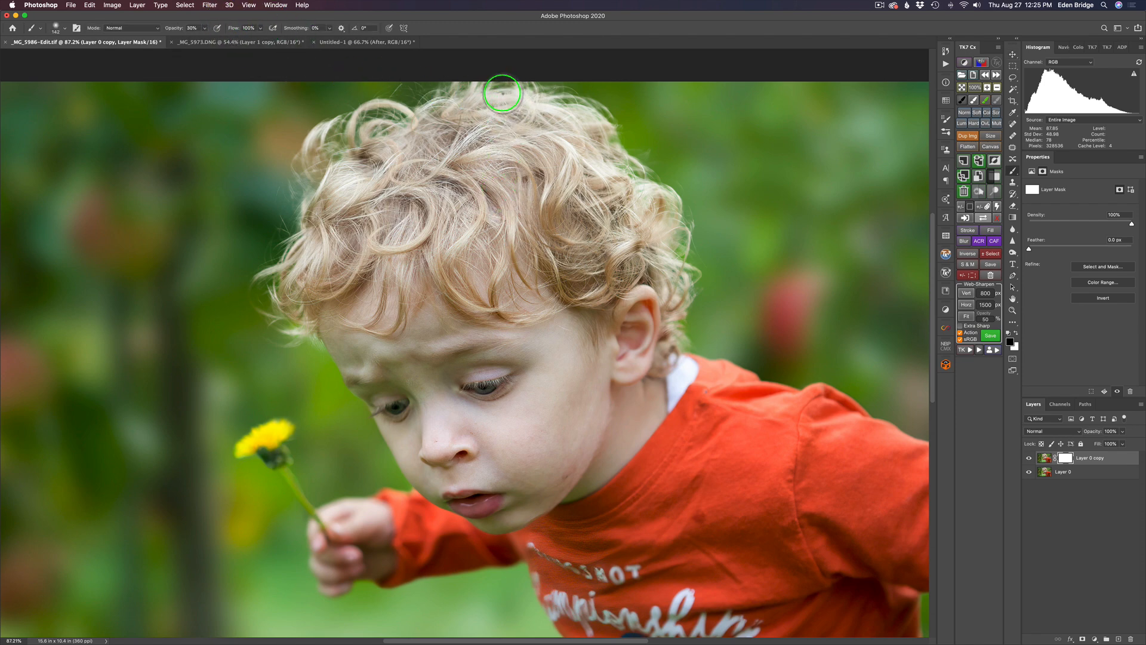
mouse_move(493, 99)
left_mouse_down()
mouse_move(484, 96)
mouse_move(544, 103)
left_mouse_up()
mouse_move(525, 112)
left_mouse_down()
mouse_move(550, 104)
mouse_move(526, 117)
mouse_move(566, 109)
mouse_move(543, 133)
left_mouse_up()
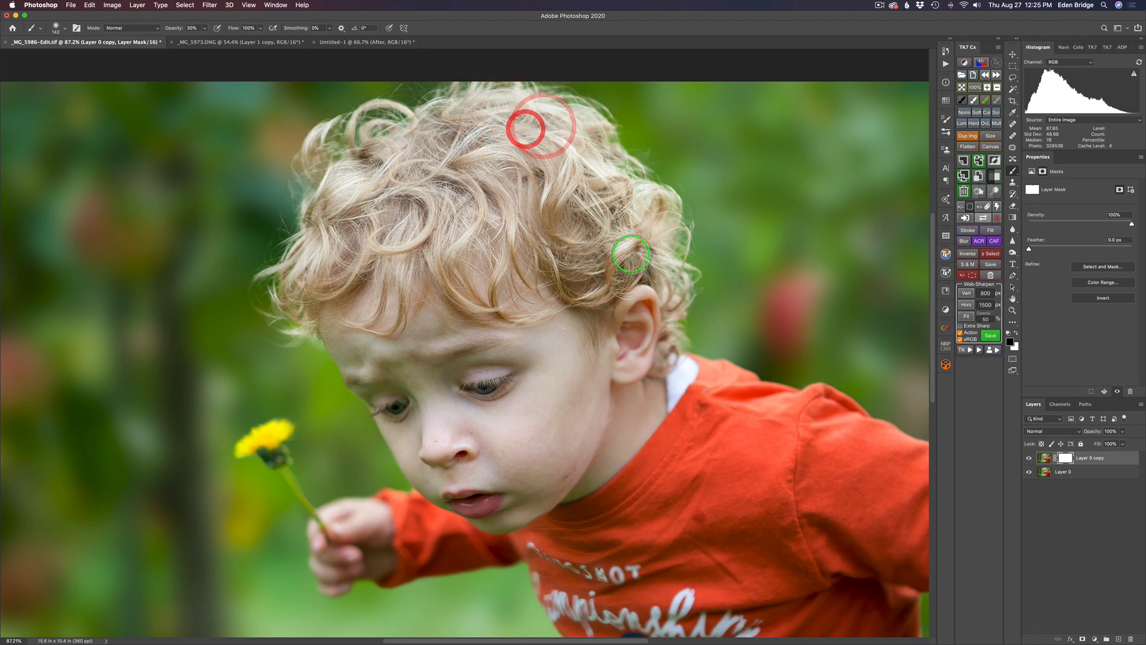
left_click(1029, 458)
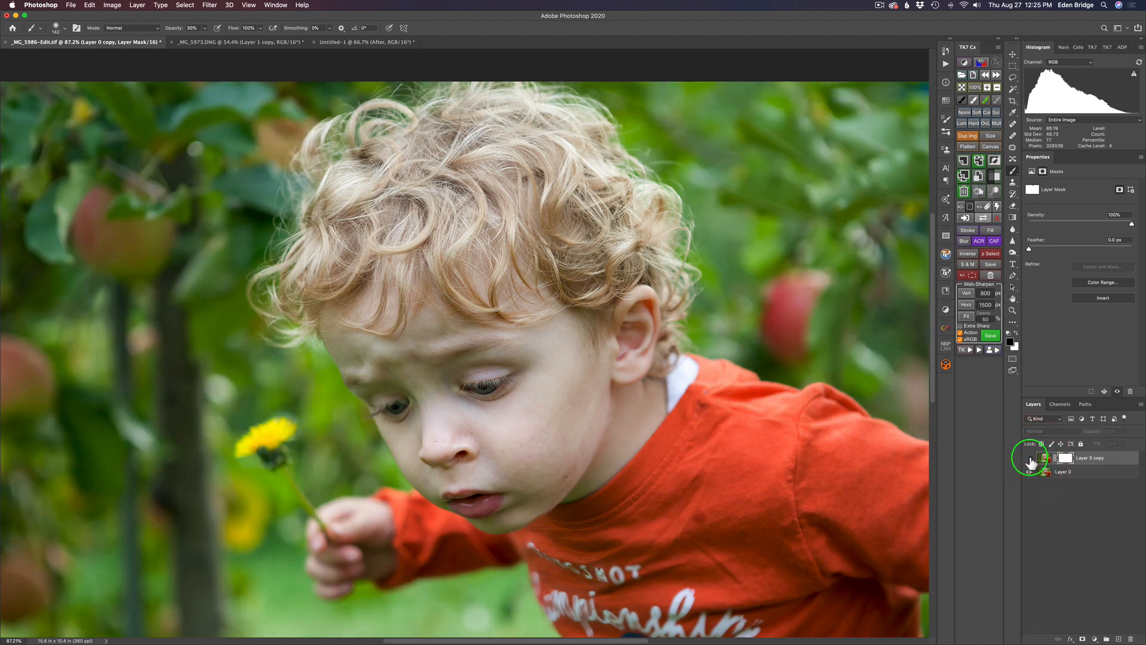
left_click(1029, 458)
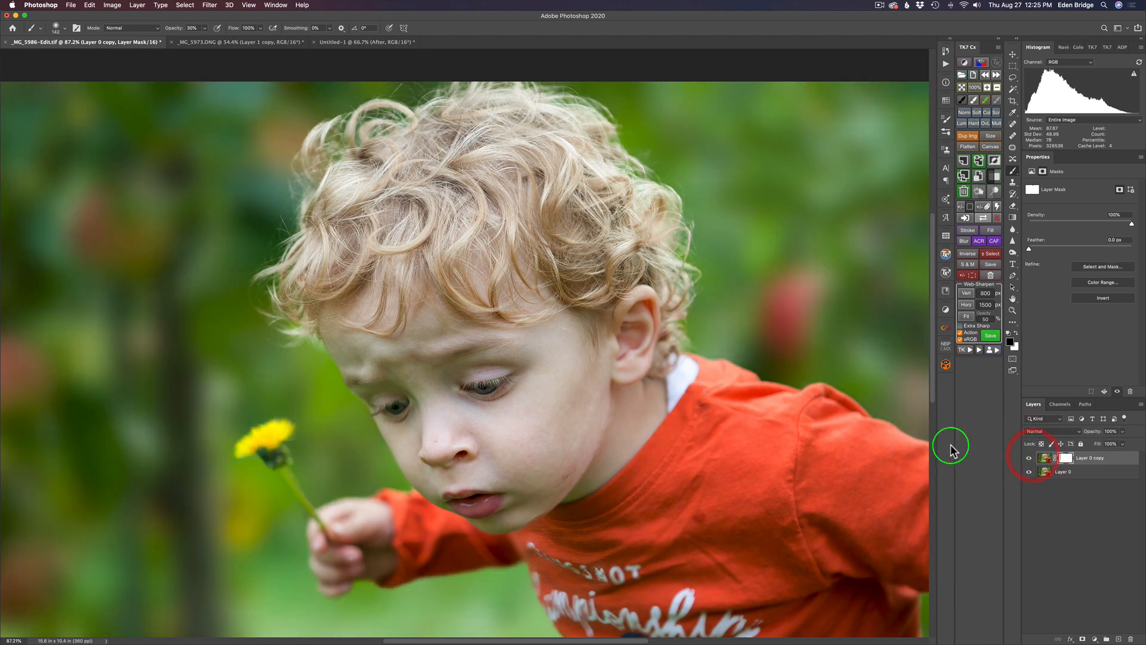
Brush black at 30% opacity on the mask along the hair edge from the curls above the forehead up toward the crown
left_click_drag(258, 304, 264, 278)
mouse_move(263, 308)
left_mouse_down()
mouse_move(267, 276)
mouse_move(278, 319)
mouse_move(284, 289)
left_mouse_up()
mouse_move(285, 312)
left_mouse_down()
mouse_move(294, 327)
mouse_move(302, 291)
mouse_move(301, 332)
mouse_move(263, 287)
mouse_move(331, 262)
mouse_move(303, 241)
mouse_move(310, 218)
mouse_move(323, 232)
left_mouse_up()
left_click_drag(311, 178, 326, 195)
left_click_drag(318, 152, 351, 192)
left_click_drag(359, 117, 388, 141)
Brush black at 30% opacity on the mask from the crown down the back of the hair to the curls above the ear
left_click_drag(541, 99, 561, 123)
mouse_move(571, 109)
left_mouse_down()
mouse_move(613, 156)
mouse_move(618, 137)
mouse_move(591, 175)
left_mouse_up()
left_click(648, 220)
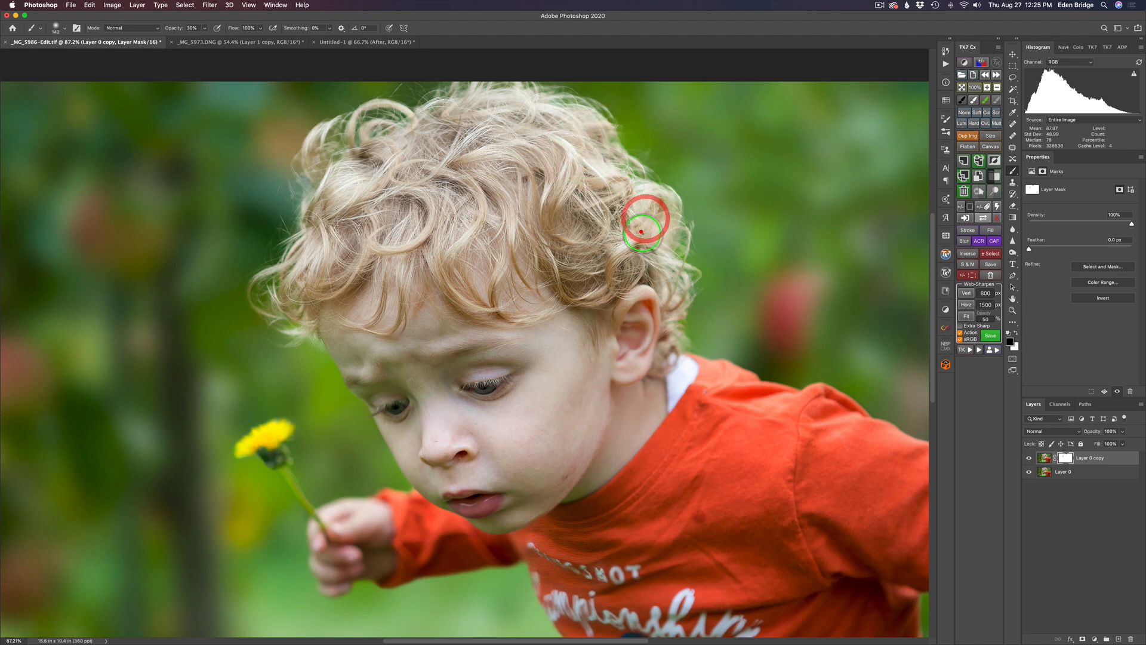
left_click(642, 232)
left_click(667, 233)
left_click(670, 234)
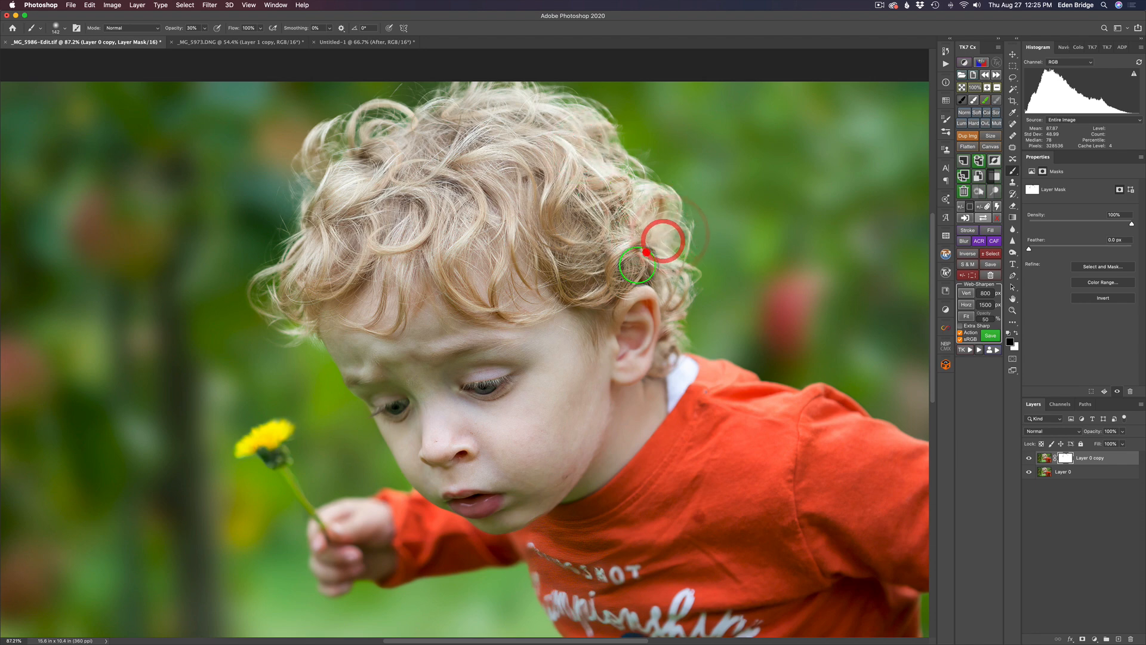
left_click(645, 246)
left_click(648, 257)
left_click(651, 263)
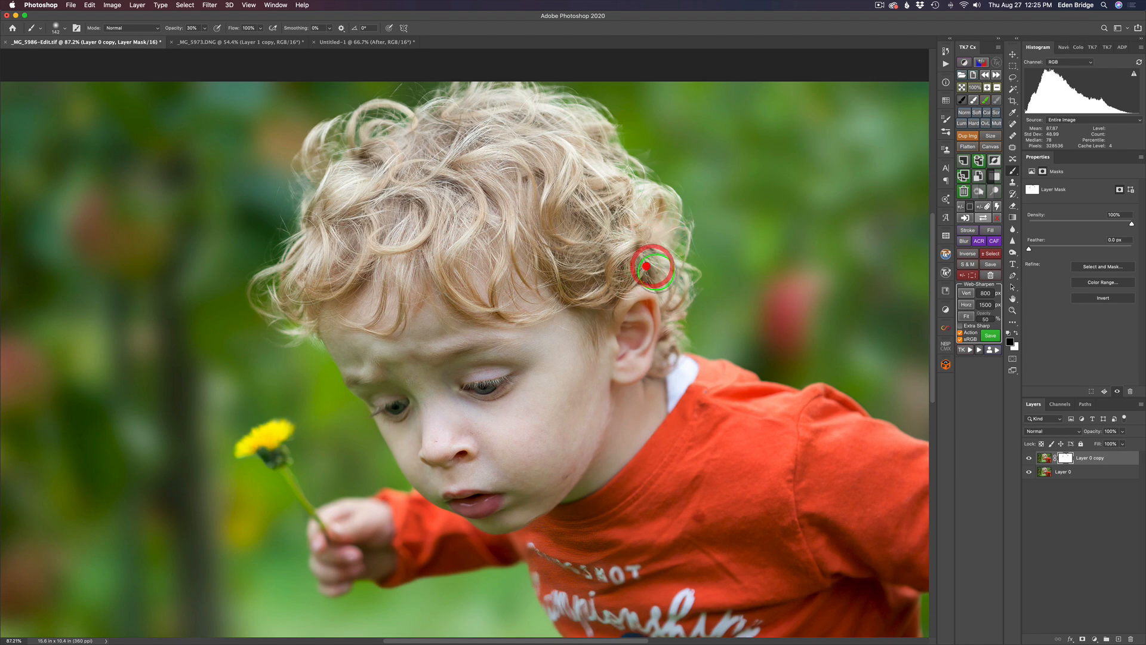
left_click(640, 258)
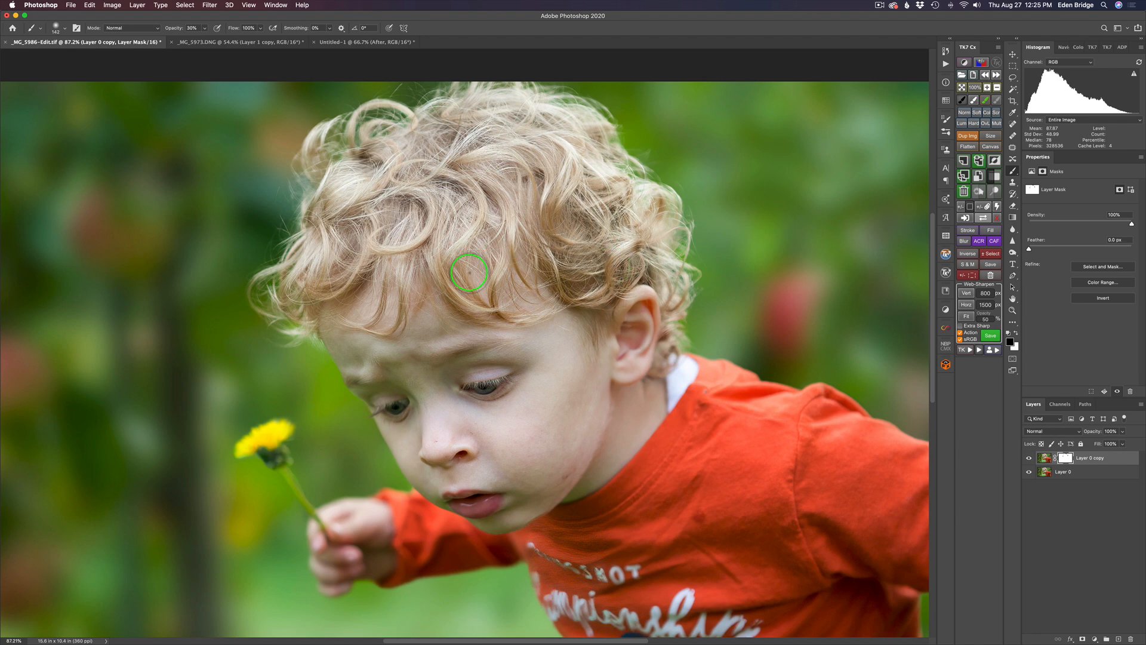
View the whole photo and compare the retouched Layer 0 copy composite with the original
scroll(468, 272, "down", 5)
scroll(468, 272, "down", 3)
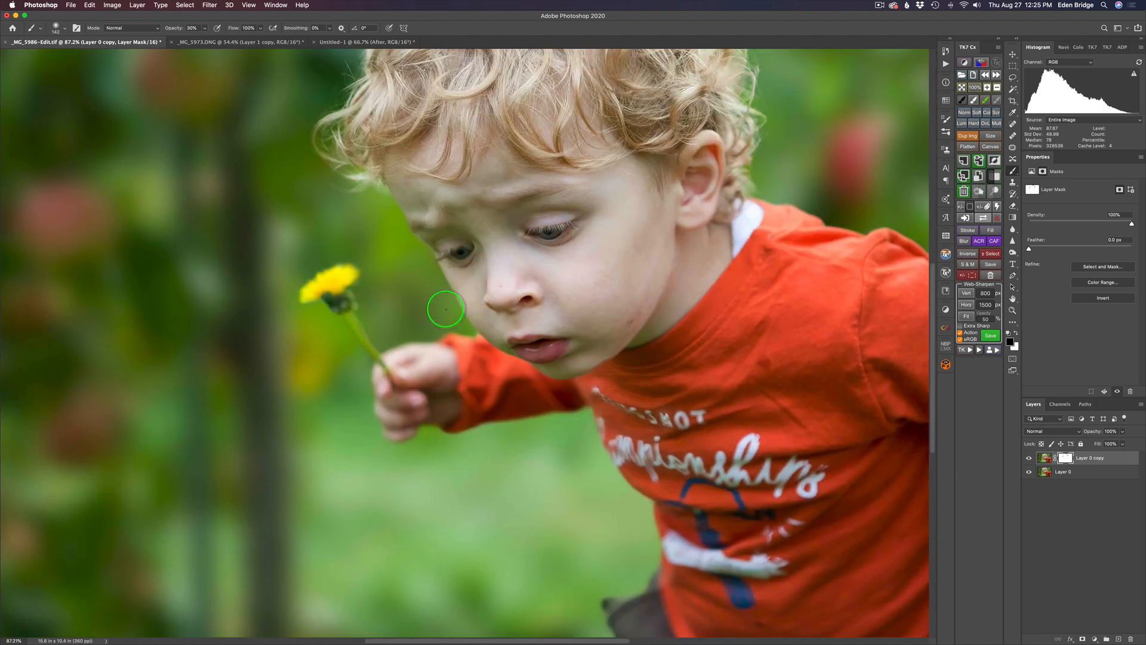
scroll(464, 339, "down", 2)
scroll(464, 338, "up", 2)
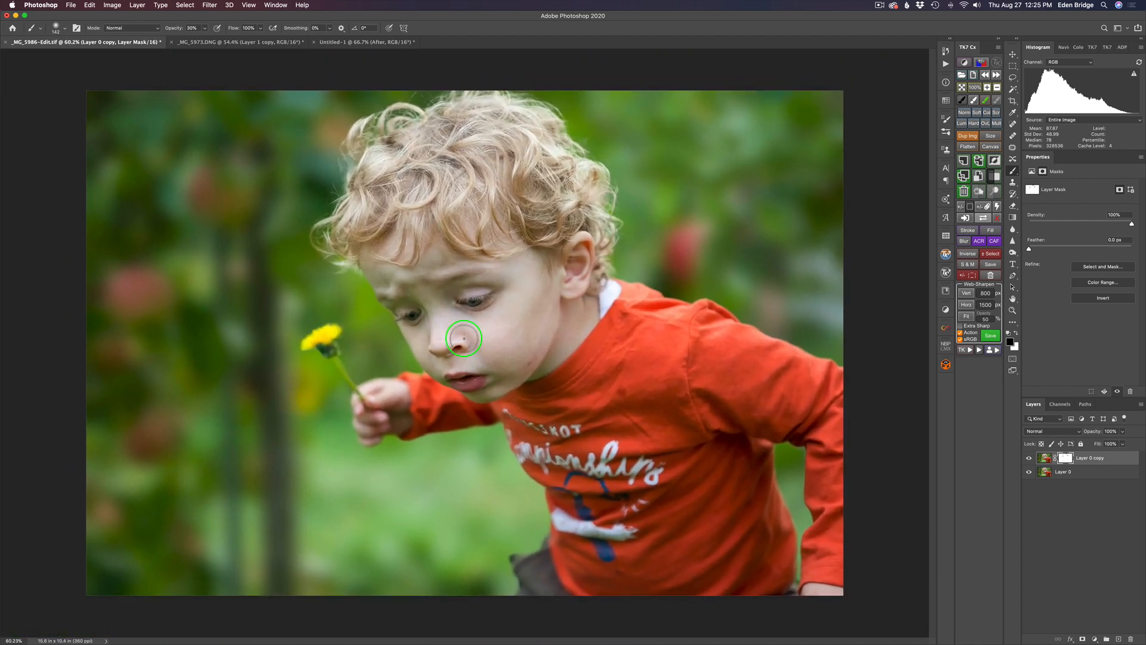
scroll(464, 339, "down", 1)
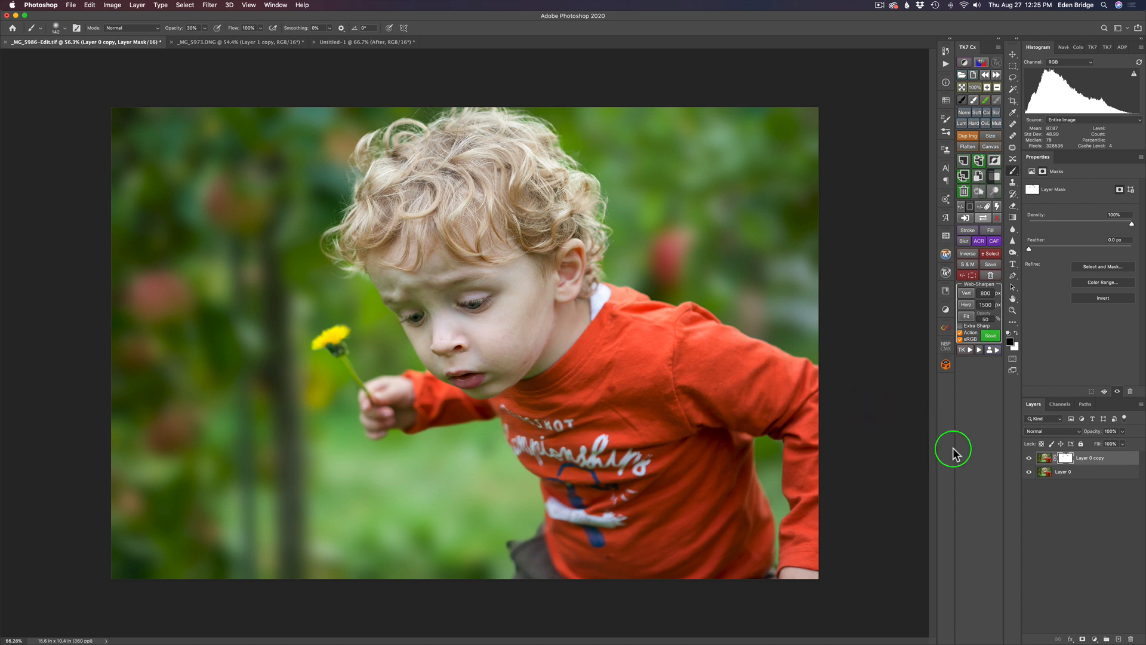
left_click(1029, 458)
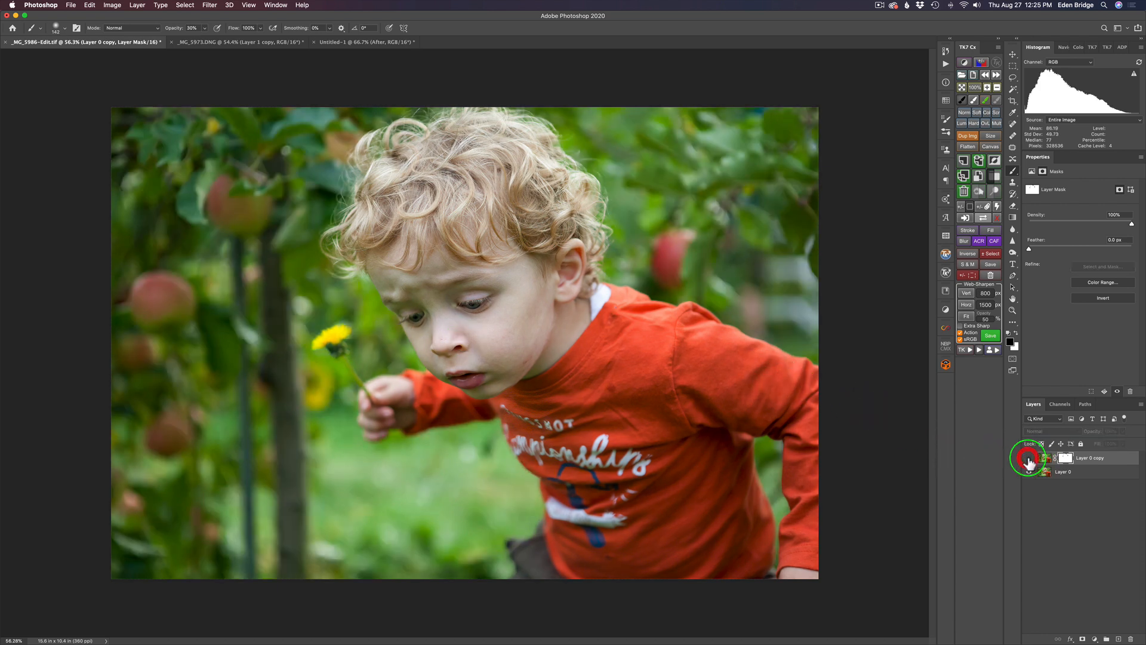
left_click(1029, 460)
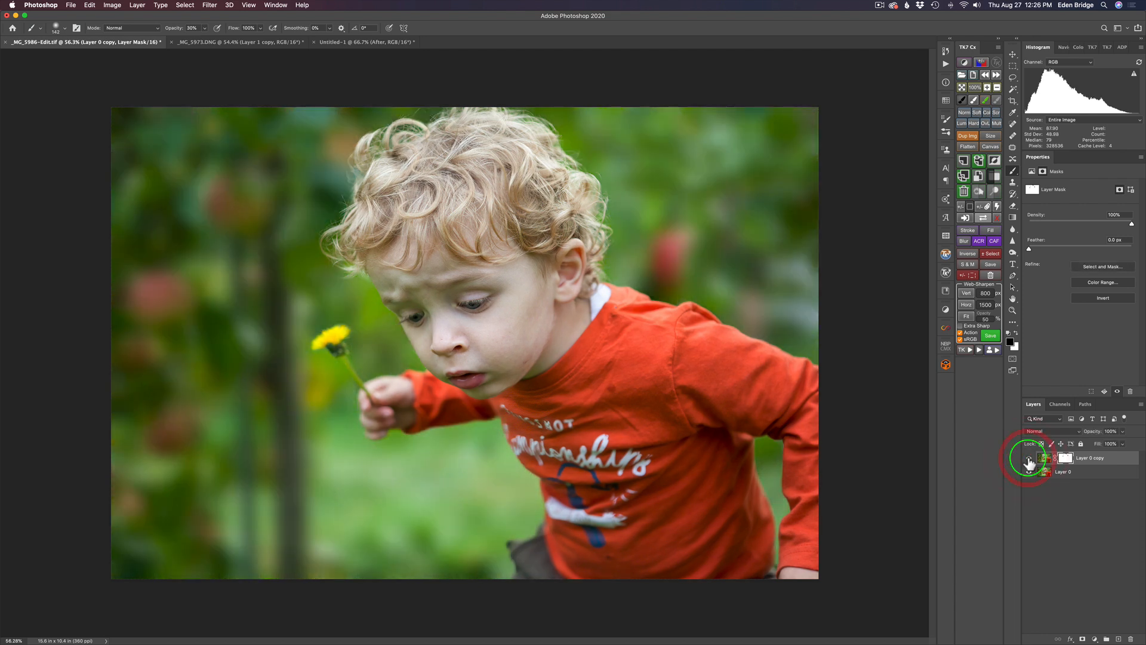